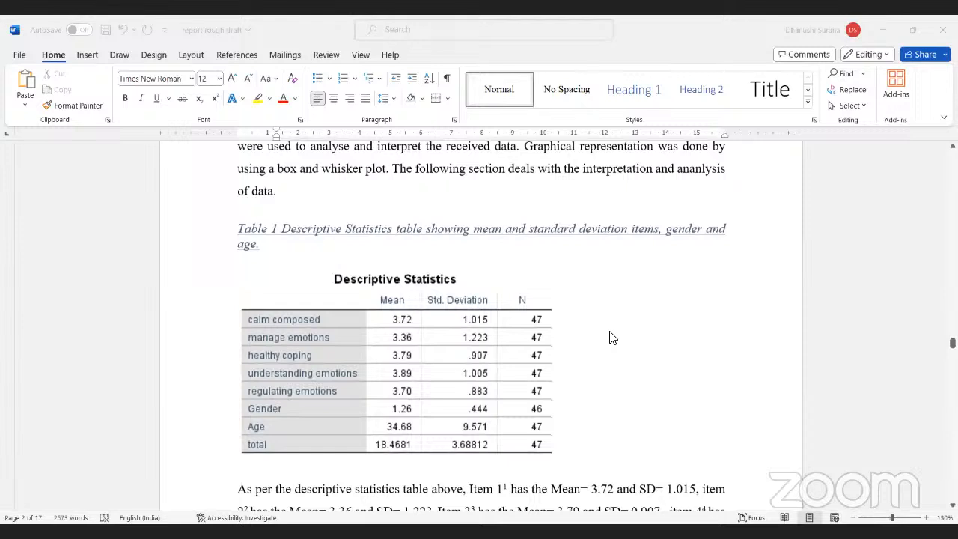
# Review the Descriptive Statistics table and the paragraph interpreting its means and standard deviations
pyautogui.click(898, 366)
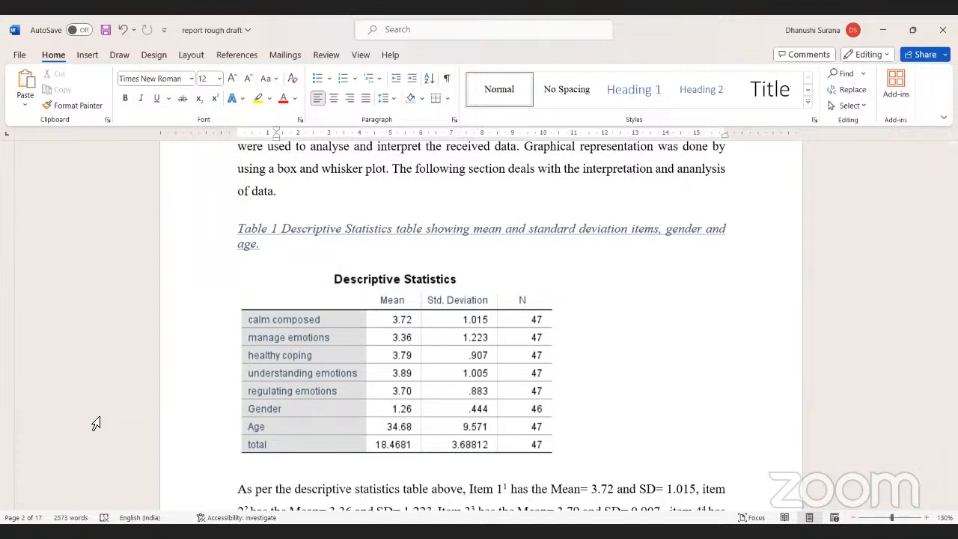
pyautogui.click(135, 359)
pyautogui.scroll(-1, 226, 381)
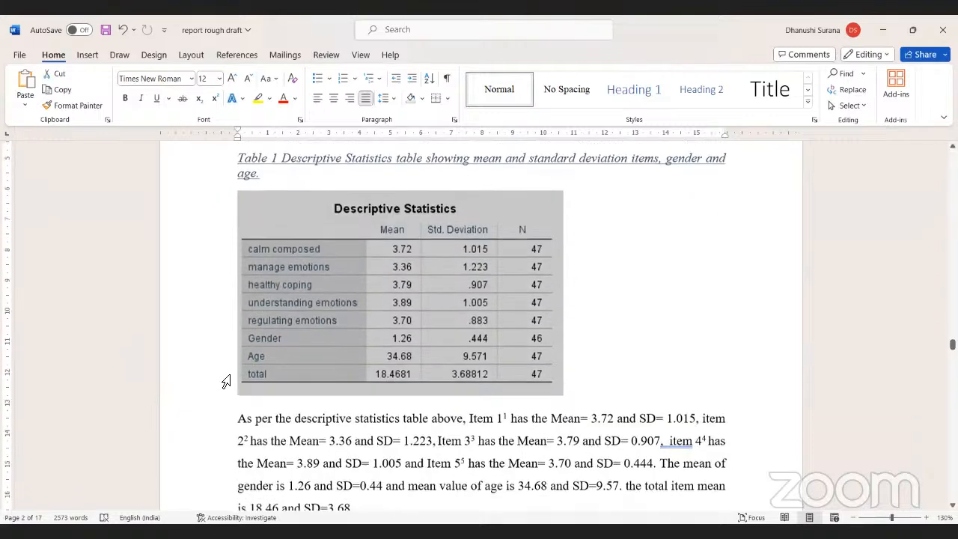
pyautogui.scroll(-1, 226, 381)
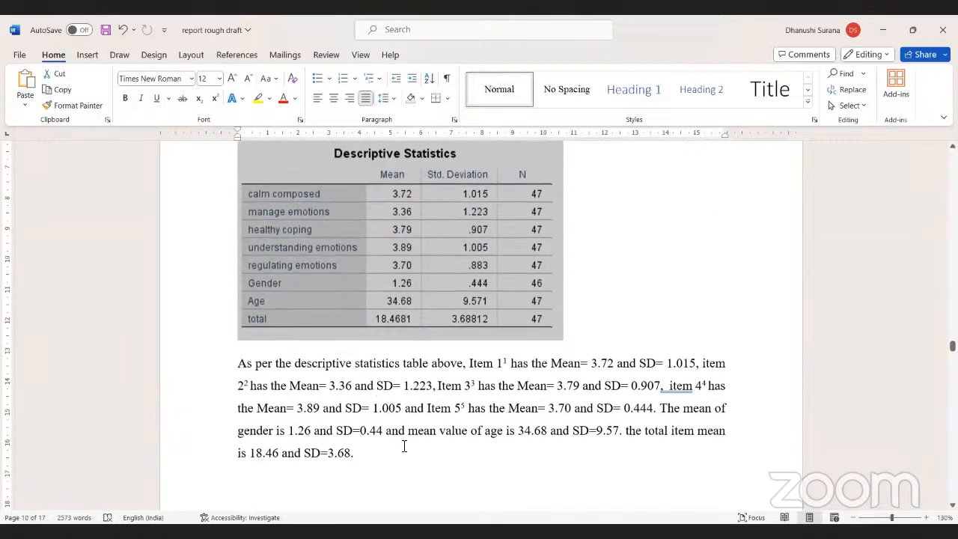
pyautogui.click(404, 451)
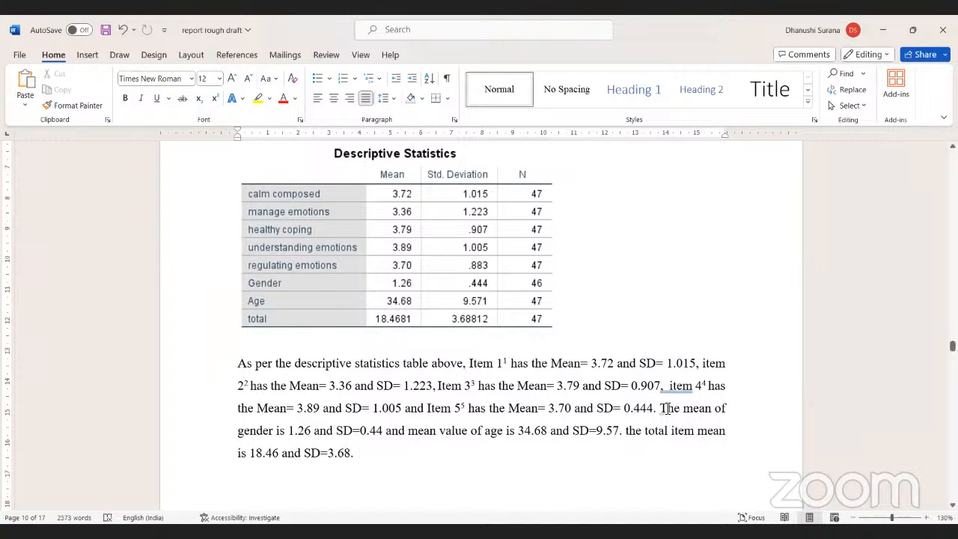
pyautogui.moveTo(660, 407); pyautogui.dragTo(712, 407)
pyautogui.moveTo(658, 429); pyautogui.dragTo(614, 450)
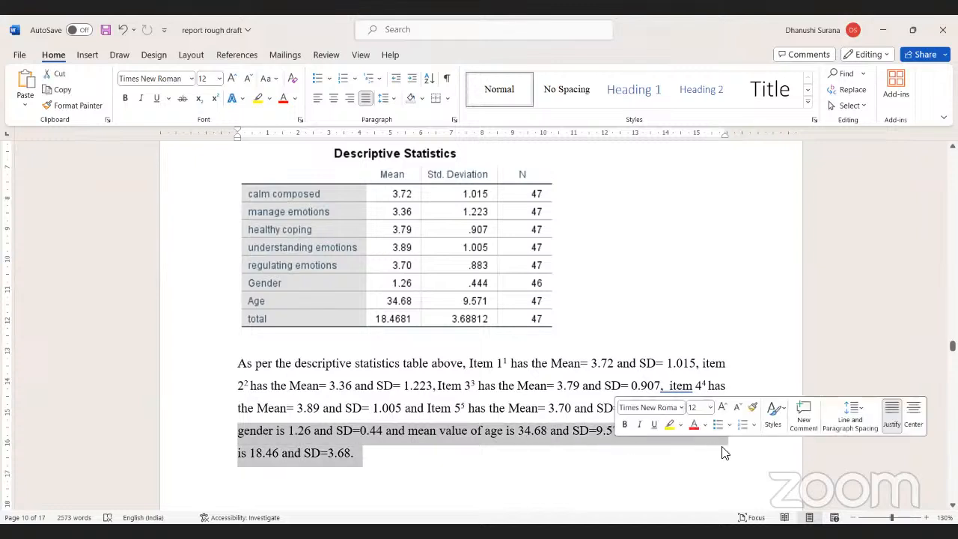
pyautogui.click(524, 455)
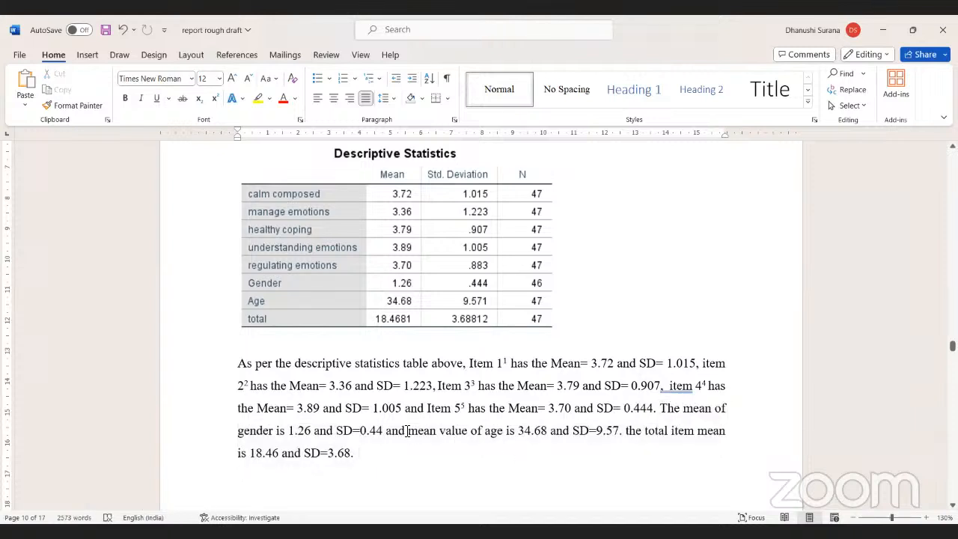
# Delete the gender mean and SD from the descriptive statistics paragraph so the sentence reads "The mean of age is 34.68 and SD=9.57."
pyautogui.moveTo(408, 431); pyautogui.dragTo(256, 446)
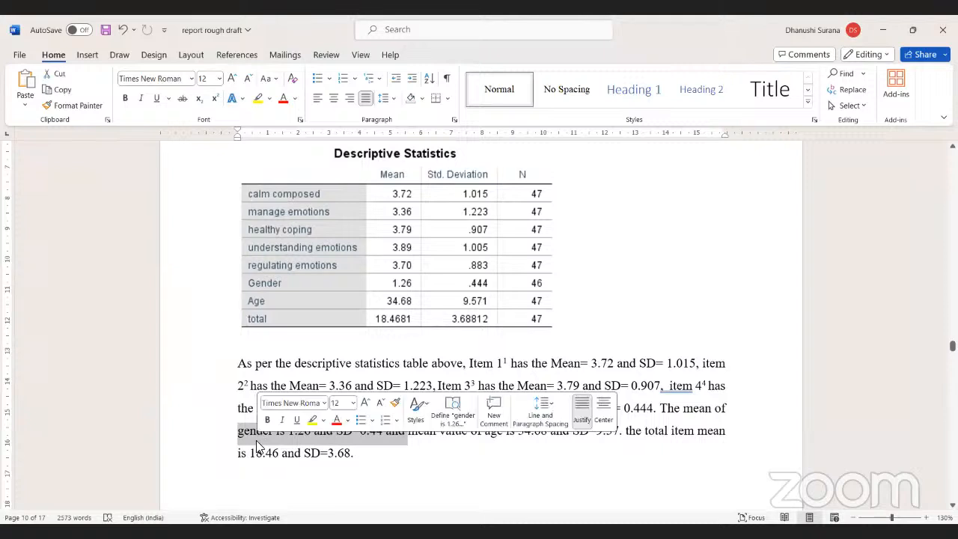
pyautogui.press('BackSpace')
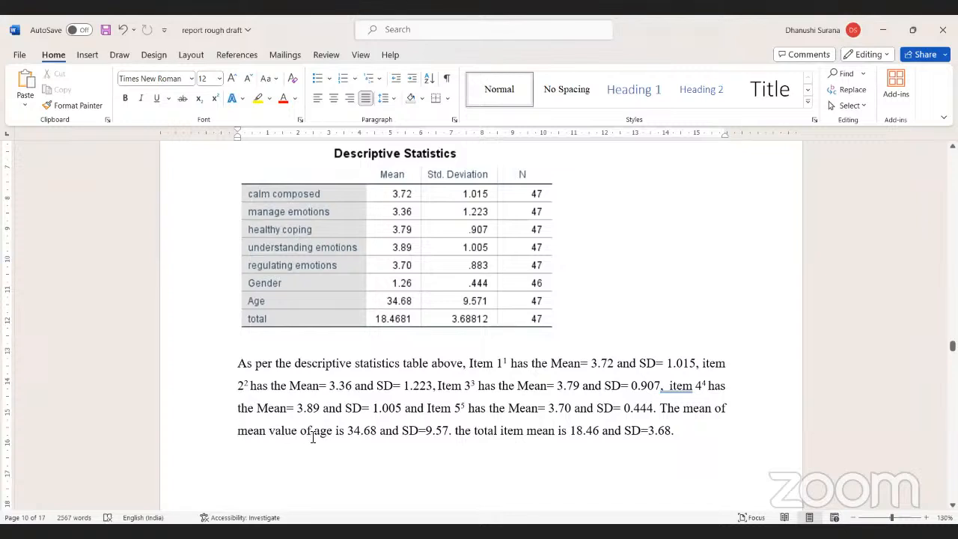
pyautogui.press('BackSpace')
pyautogui.press('BackSpace')
pyautogui.press('BackSpace')
pyautogui.press('BackSpace')
pyautogui.press('BackSpace')
pyautogui.press('BackSpace')
pyautogui.press('BackSpace')
pyautogui.press('BackSpace')
pyautogui.press('BackSpace')
pyautogui.press('BackSpace')
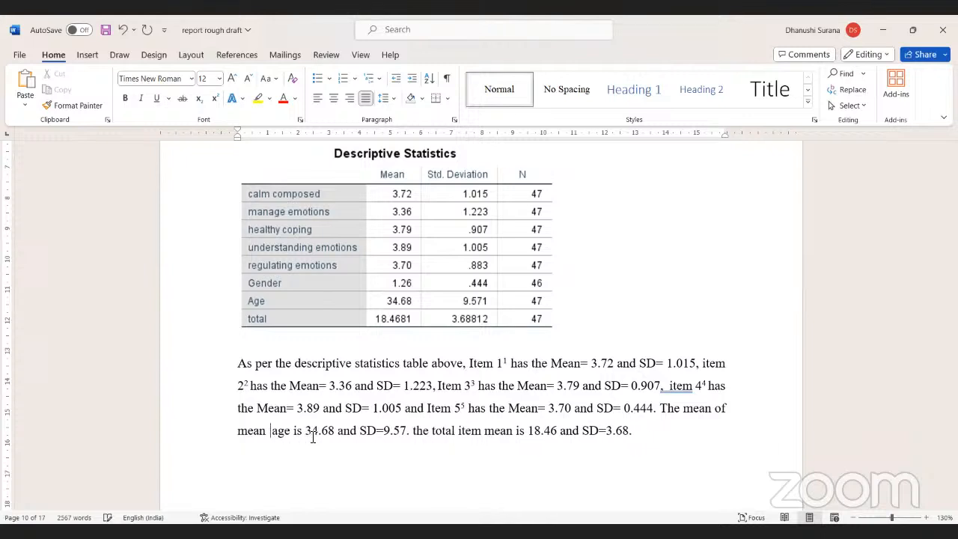
pyautogui.press('BackSpace')
pyautogui.press('BackSpace')
pyautogui.press('BackSpace')
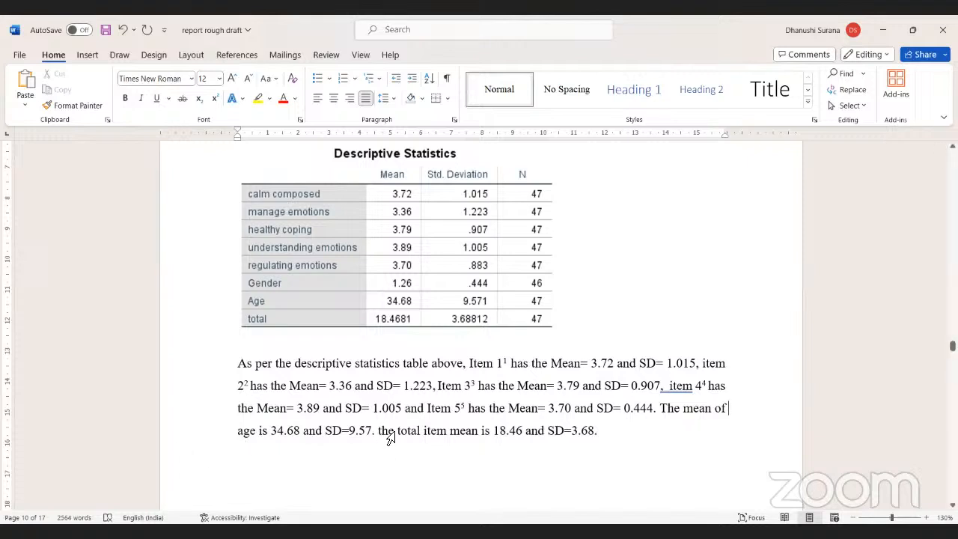
# Try to insert "< 4" after the total item mean 18.46, with spaces around the number
pyautogui.scroll(-1, 390, 437)
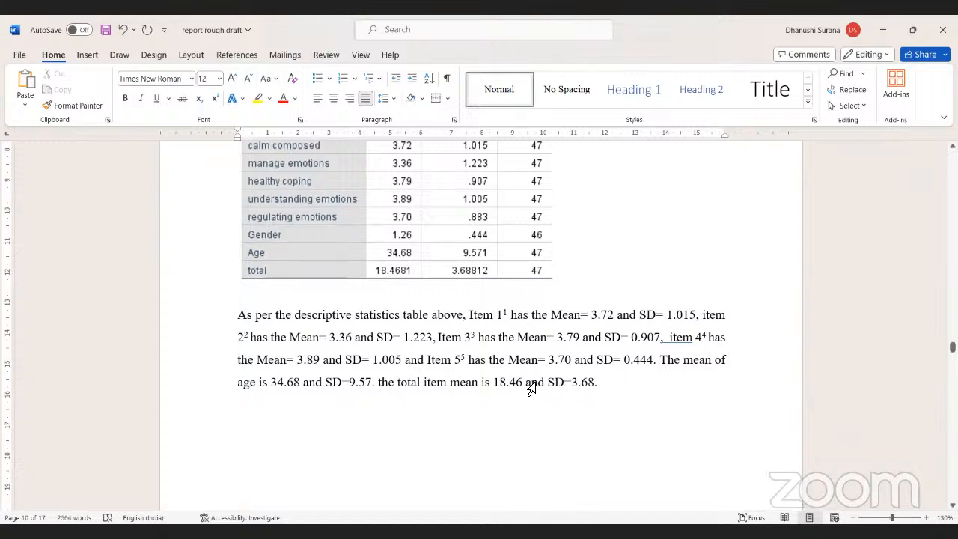
pyautogui.click(526, 383)
pyautogui.write('<4')
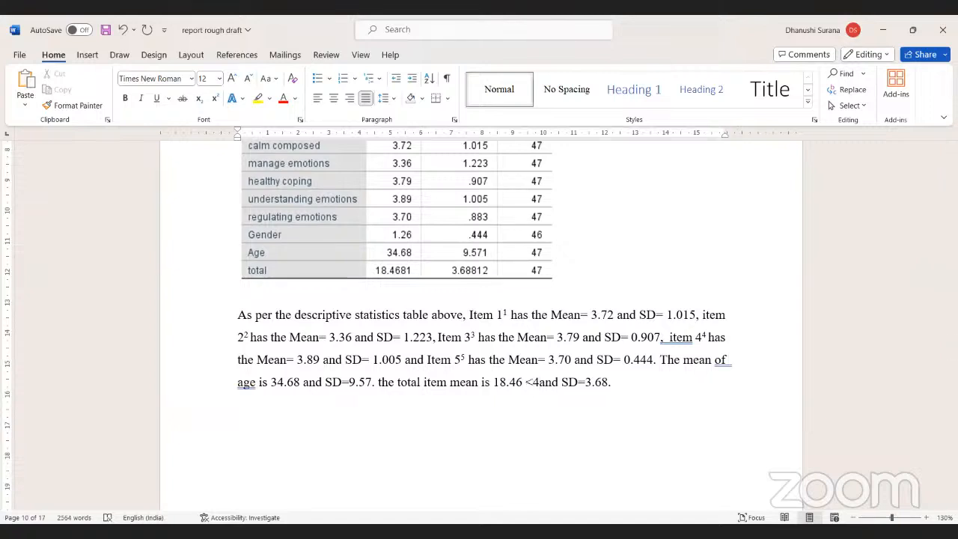
pyautogui.click(534, 385)
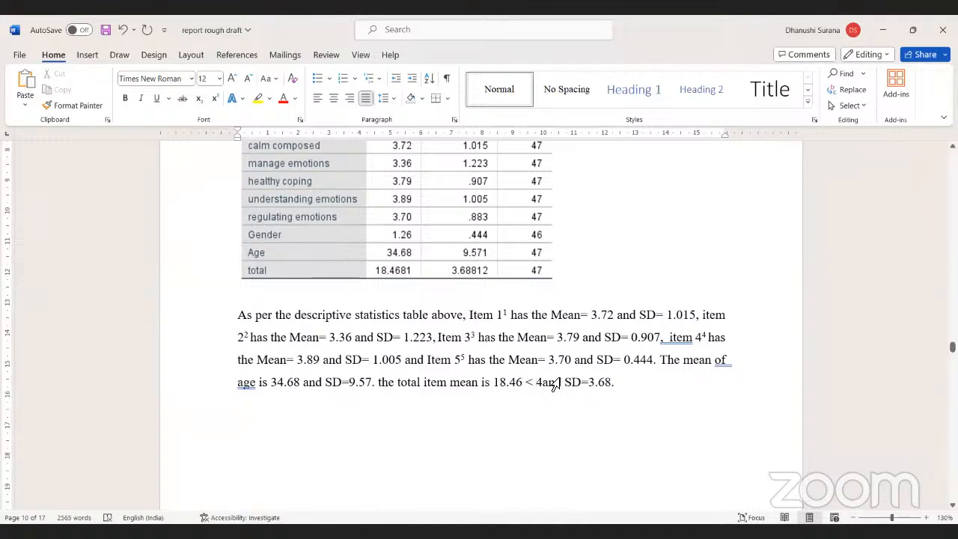
pyautogui.click(546, 384)
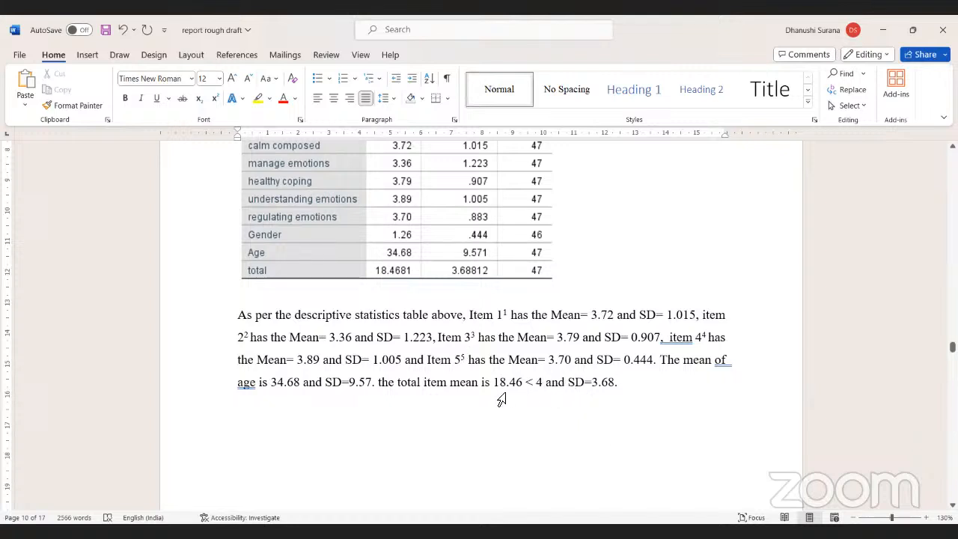
# Remove the "< 4" comparison from the total item mean sentence
pyautogui.doubleClick(539, 383)
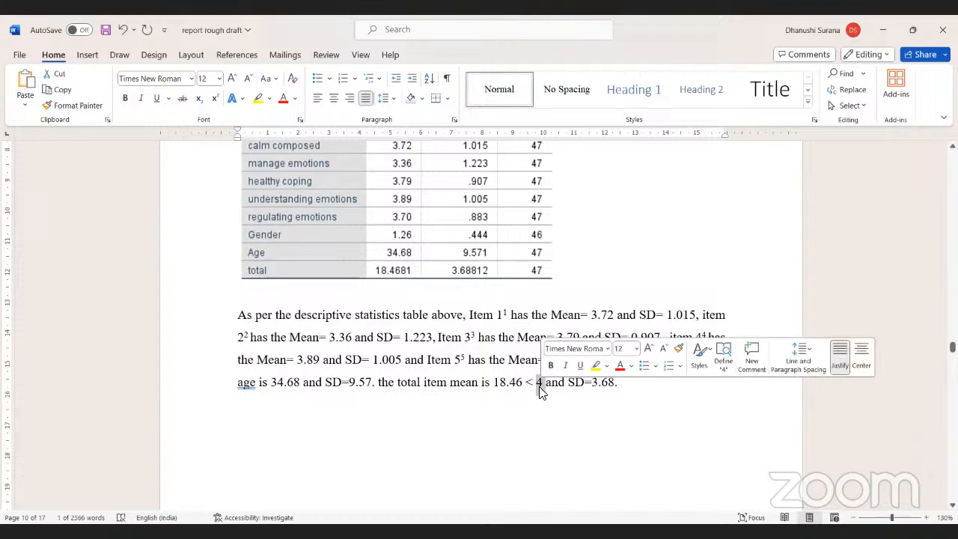
pyautogui.press('Delete')
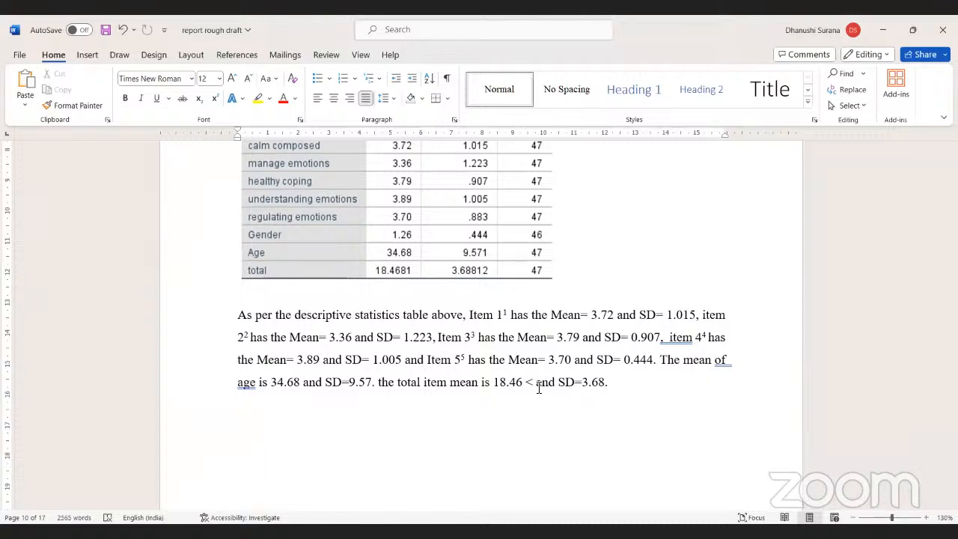
pyautogui.press('BackSpace')
pyautogui.press('BackSpace')
pyautogui.press('BackSpace')
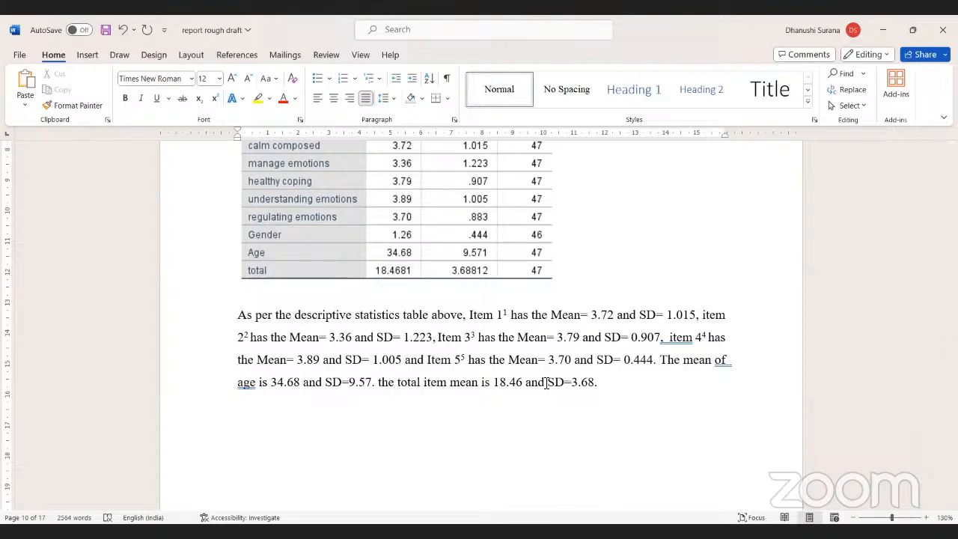
# Examine the Table 2 correlation matrix and the paragraph interpreting the correlations between items, gender and age
pyautogui.scroll(-1, 546, 383)
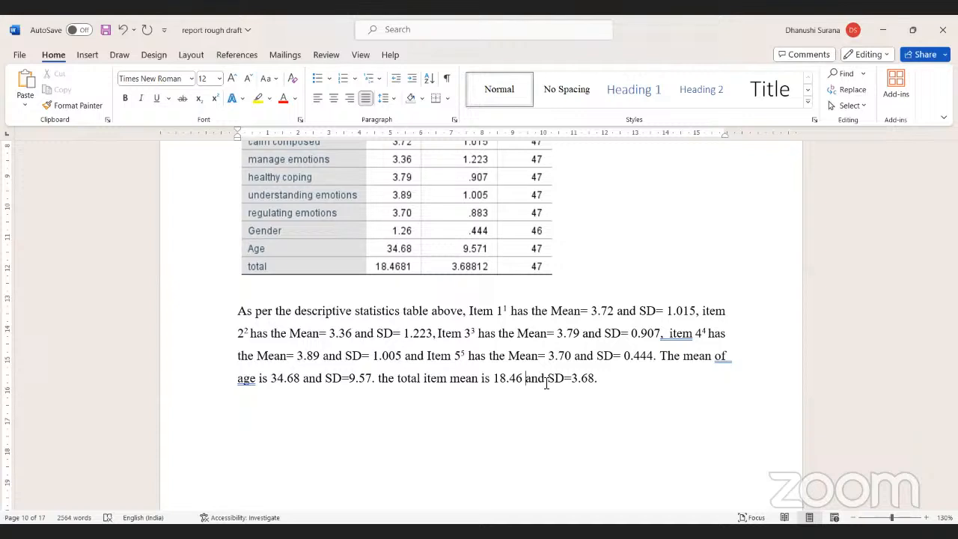
pyautogui.scroll(2, 546, 383)
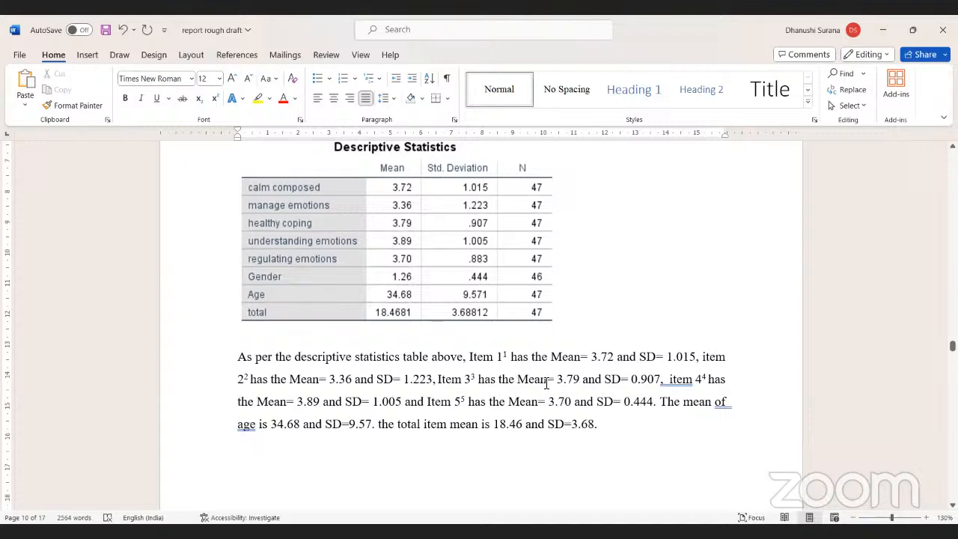
pyautogui.scroll(-8, 546, 383)
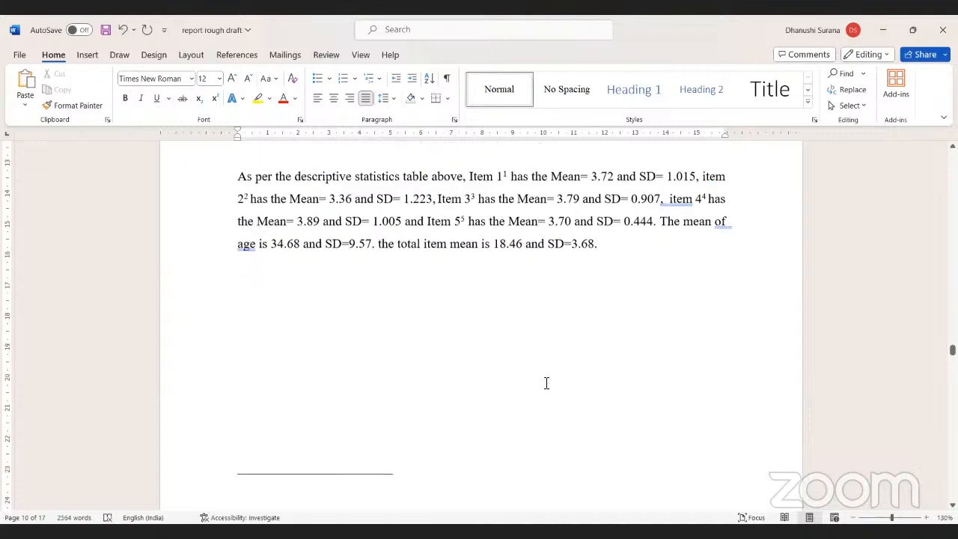
pyautogui.scroll(-7, 546, 385)
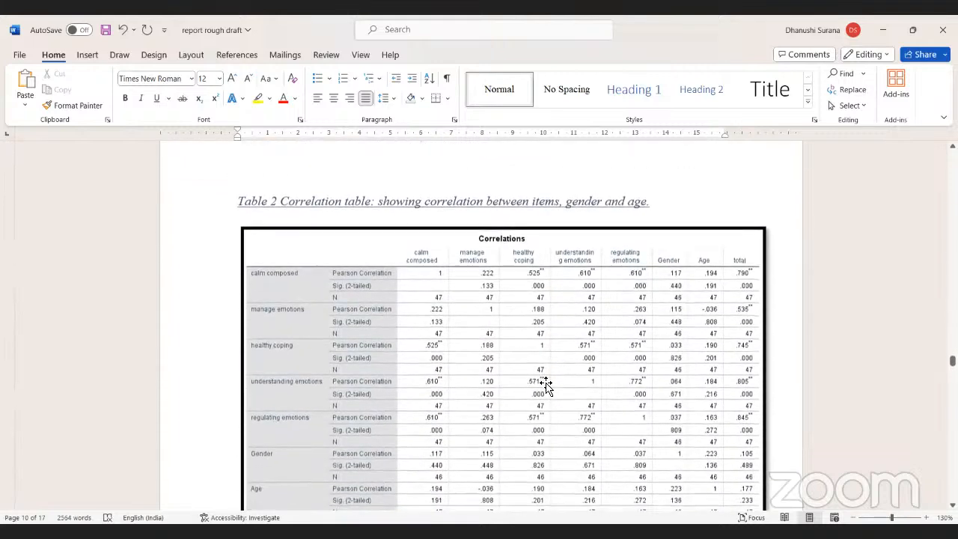
pyautogui.scroll(-1, 554, 341)
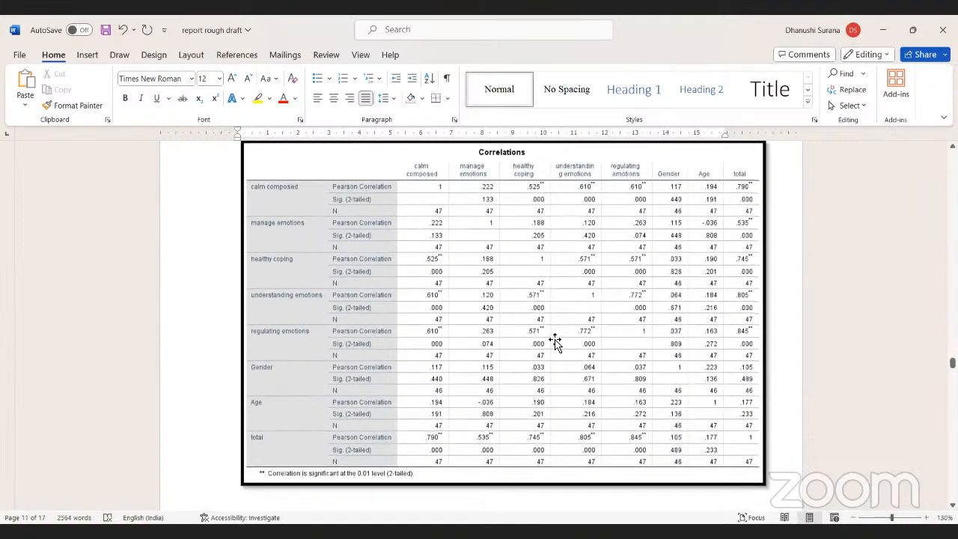
pyautogui.scroll(-1, 554, 341)
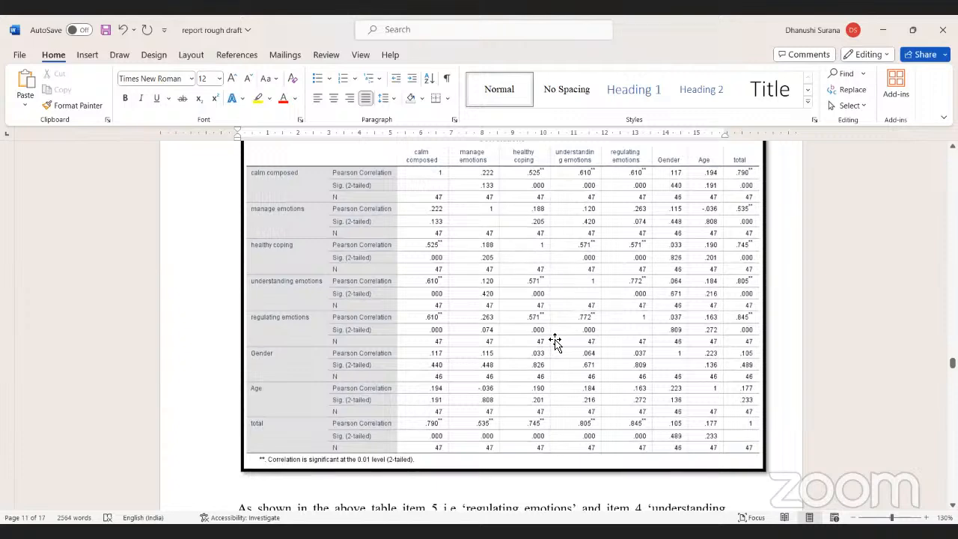
pyautogui.scroll(-4, 554, 341)
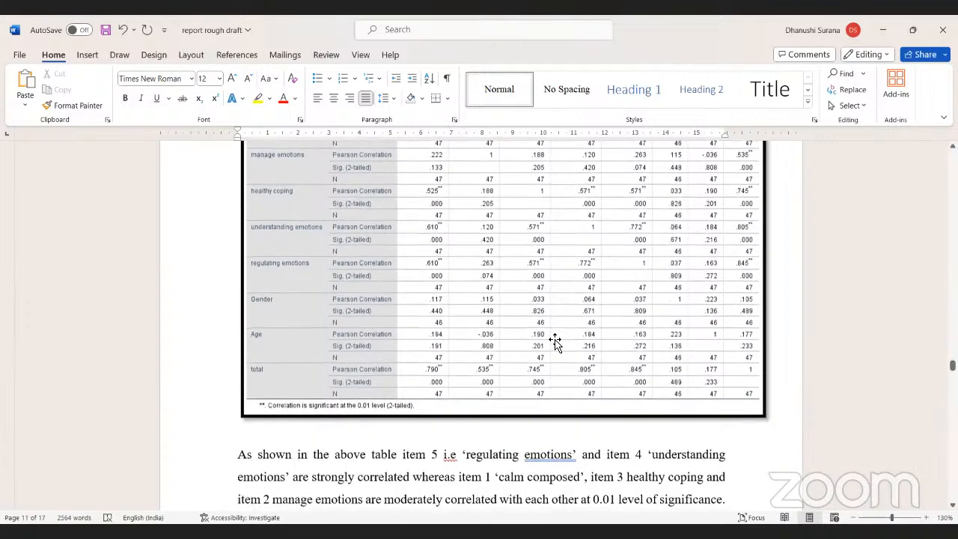
pyautogui.scroll(-4, 558, 340)
pyautogui.scroll(2, 557, 340)
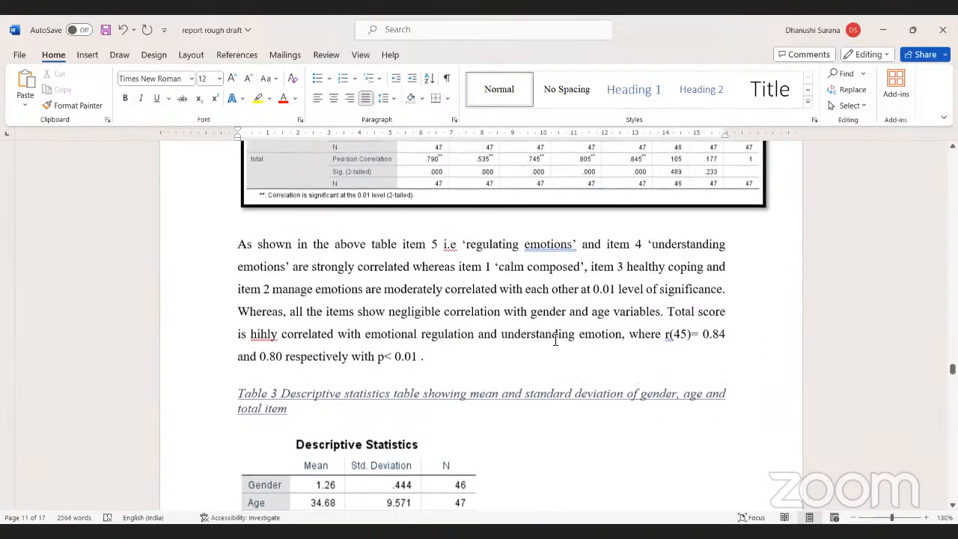
pyautogui.scroll(1, 555, 341)
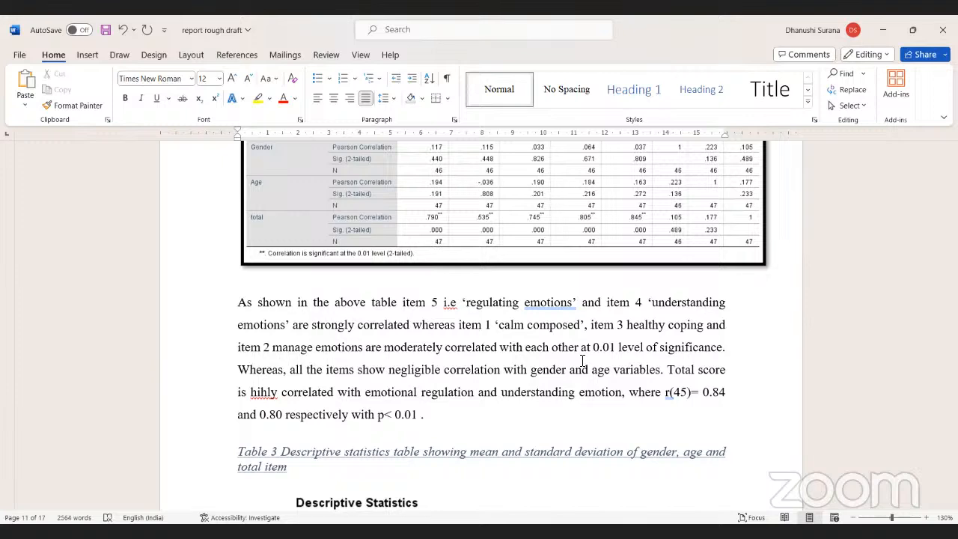
pyautogui.keyDown('ctrl'); pyautogui.scroll(1, 582, 361); pyautogui.keyUp('ctrl')
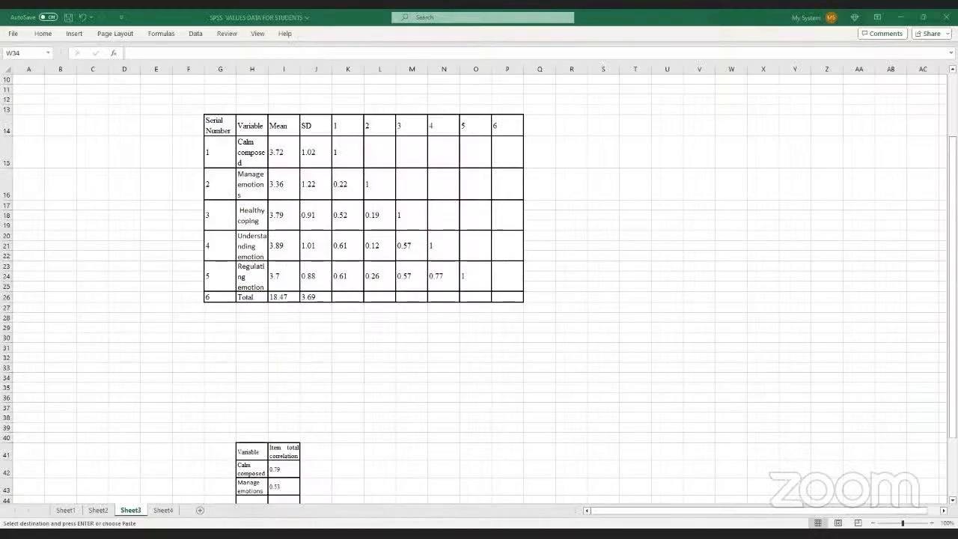
# In the Excel workbook, examine the mean, SD and correlation table on Sheet3, including the Total row's mean and SD
pyautogui.click(932, 523)
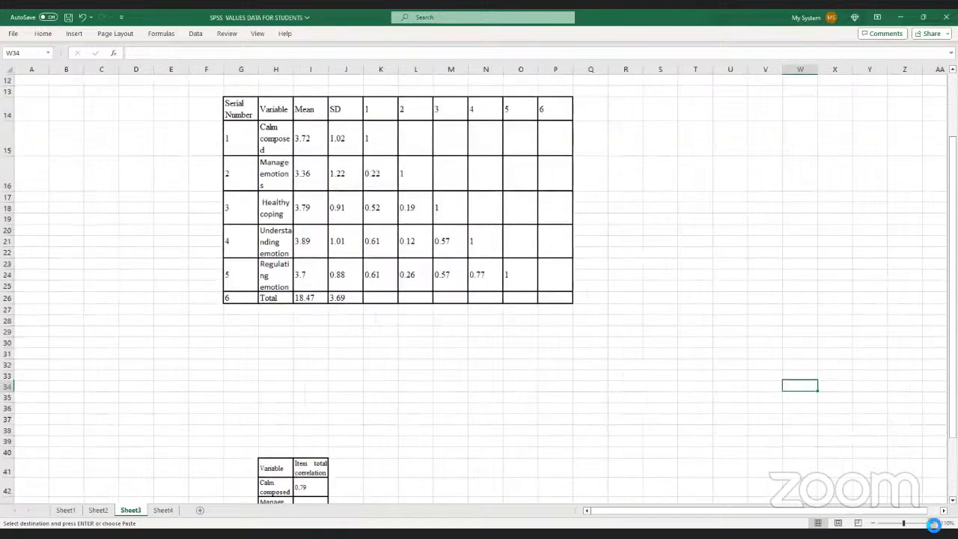
pyautogui.click(932, 524)
pyautogui.click(932, 524)
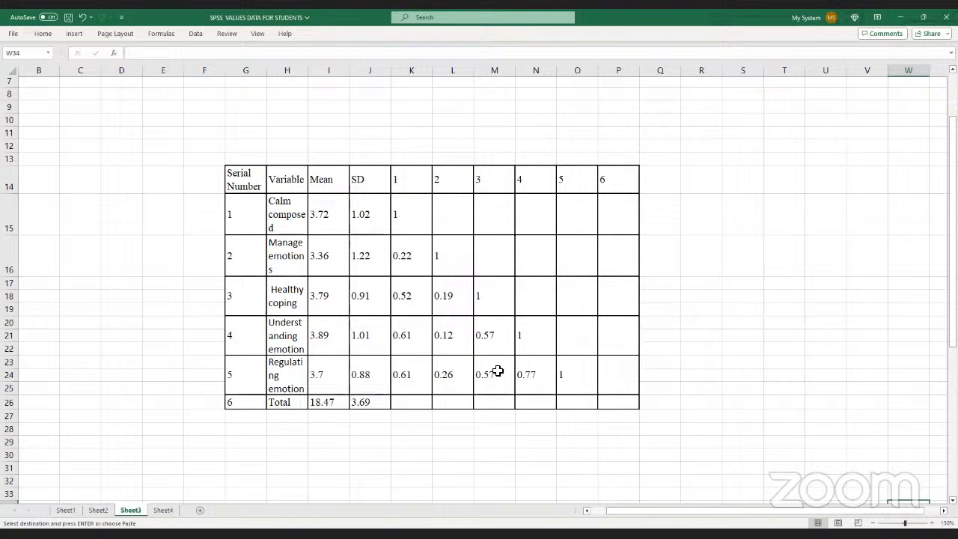
pyautogui.click(322, 406)
pyautogui.click(364, 408)
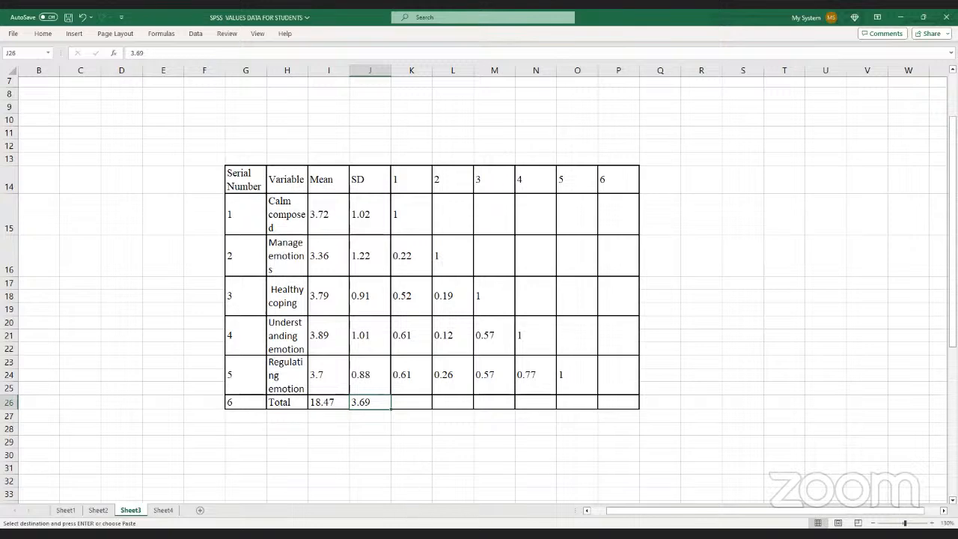
pyautogui.hotkey('alt', 'Tab')
# Try to add decimals to the diagonal correlations, entering 1.0 for Calm composed (K15) and 1.00 for Manage emotions (L16)
pyautogui.click(404, 214)
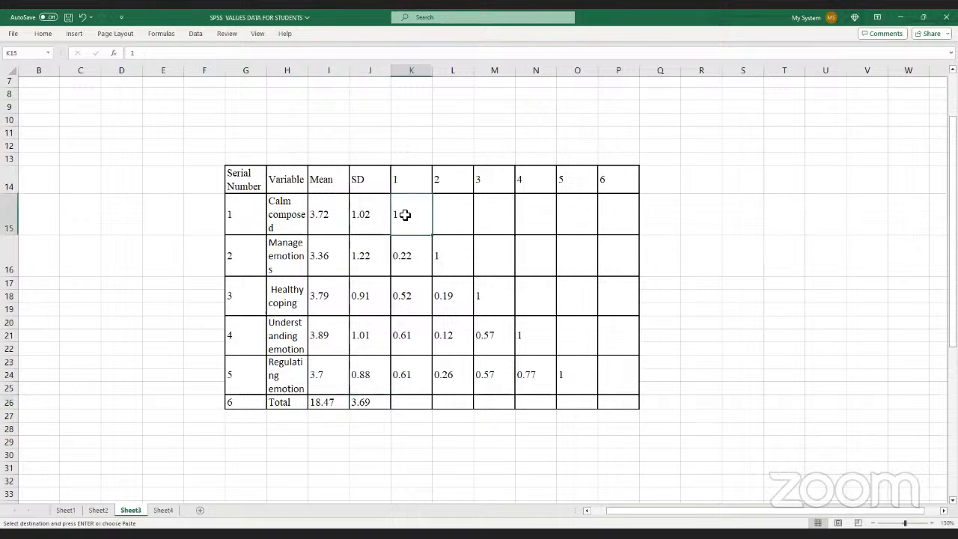
pyautogui.doubleClick(405, 214)
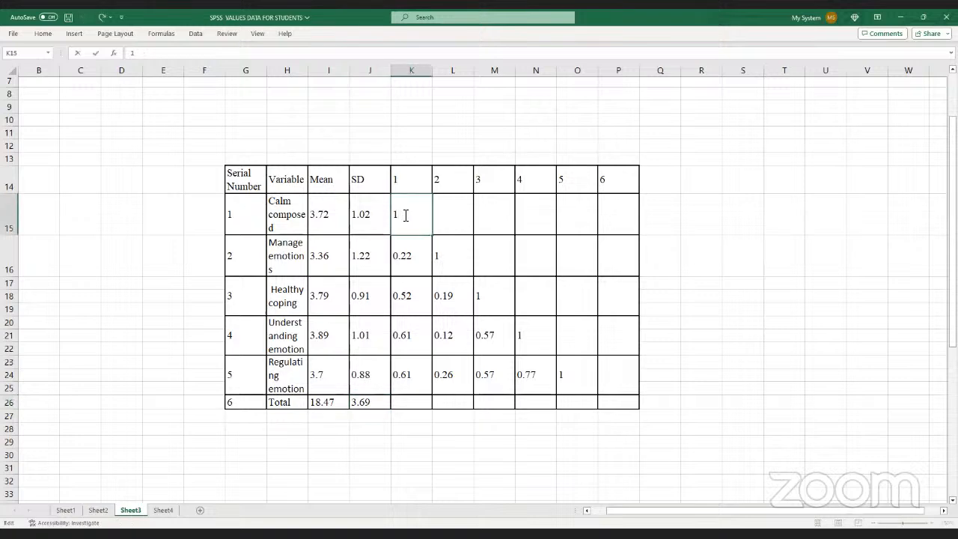
pyautogui.write('.0')
pyautogui.click(445, 262)
pyautogui.doubleClick(448, 264)
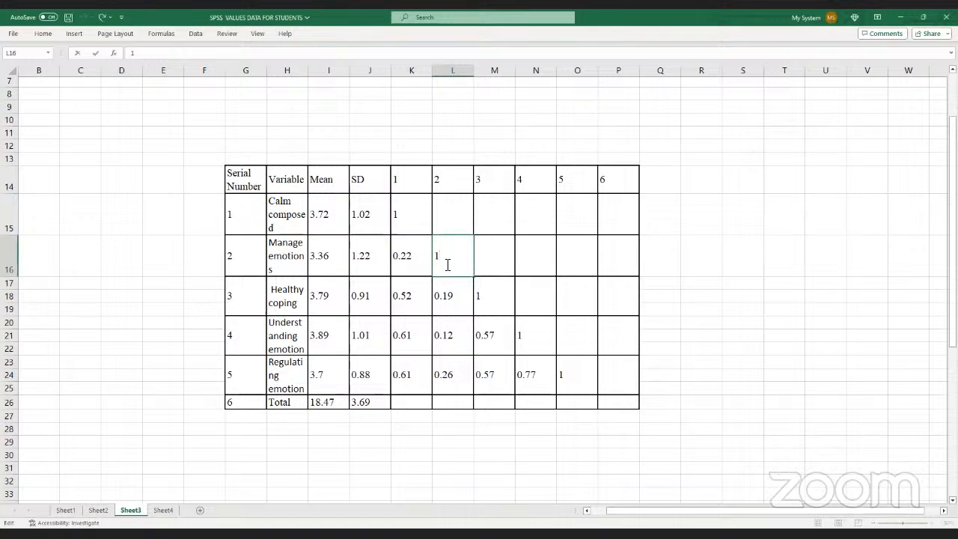
pyautogui.write('.00')
pyautogui.click(487, 298)
# Try to make the Calm composed diagonal correlation (K15) show two decimals by re-entering it as 1.00
pyautogui.click(403, 211)
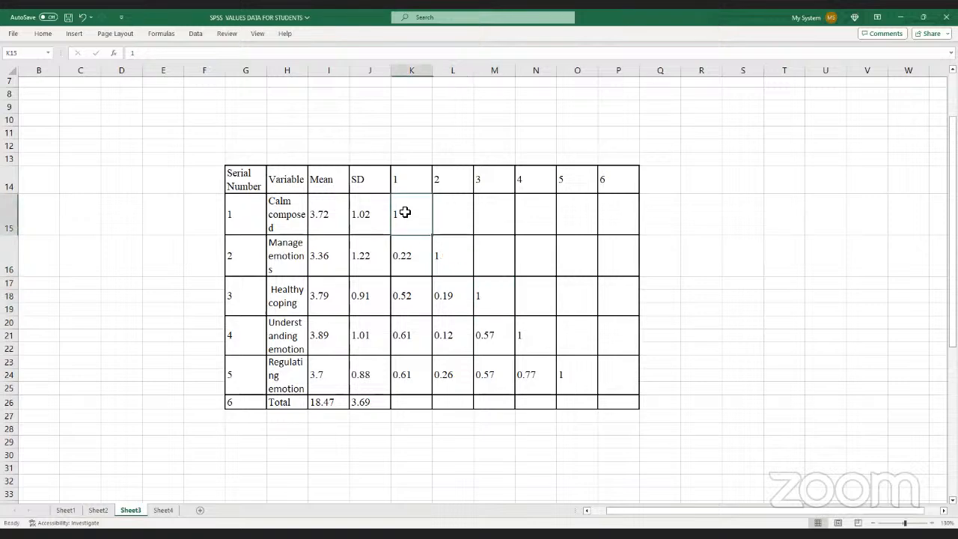
pyautogui.doubleClick(404, 218)
pyautogui.write('.00')
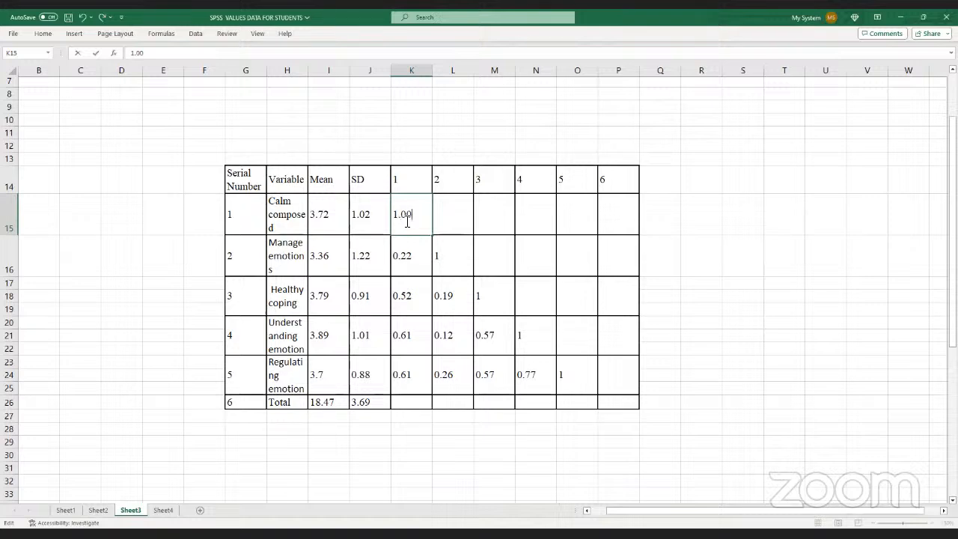
pyautogui.press('Return')
pyautogui.click(404, 219)
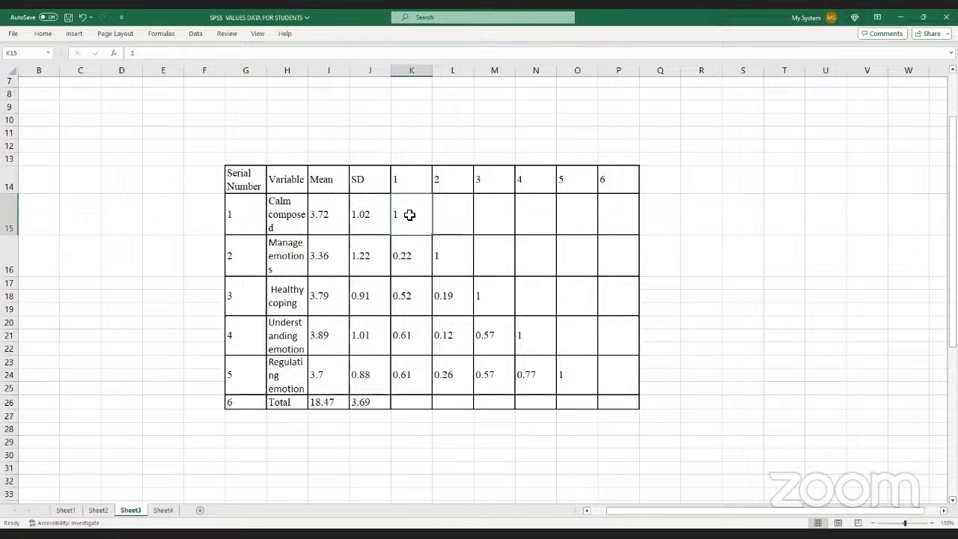
pyautogui.click(159, 53)
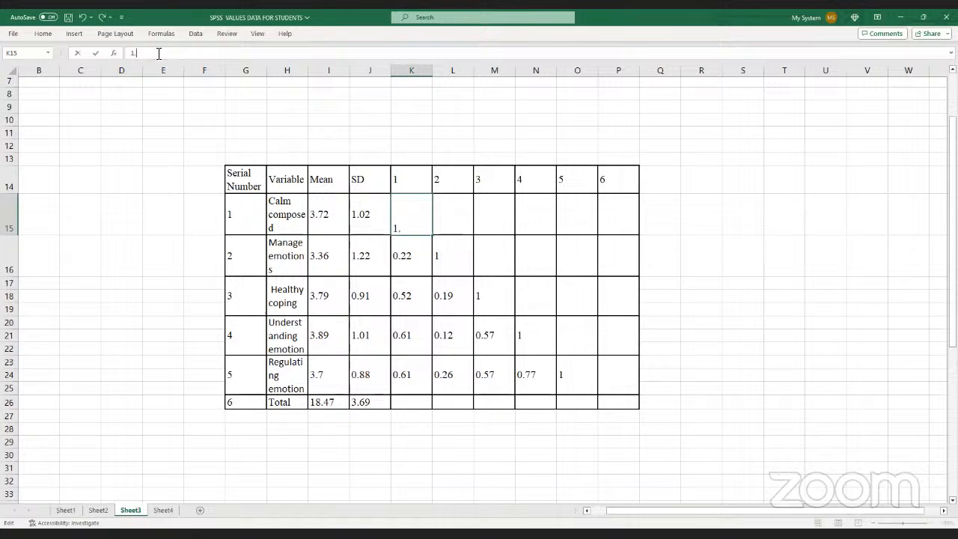
pyautogui.write('.00')
pyautogui.press('Return')
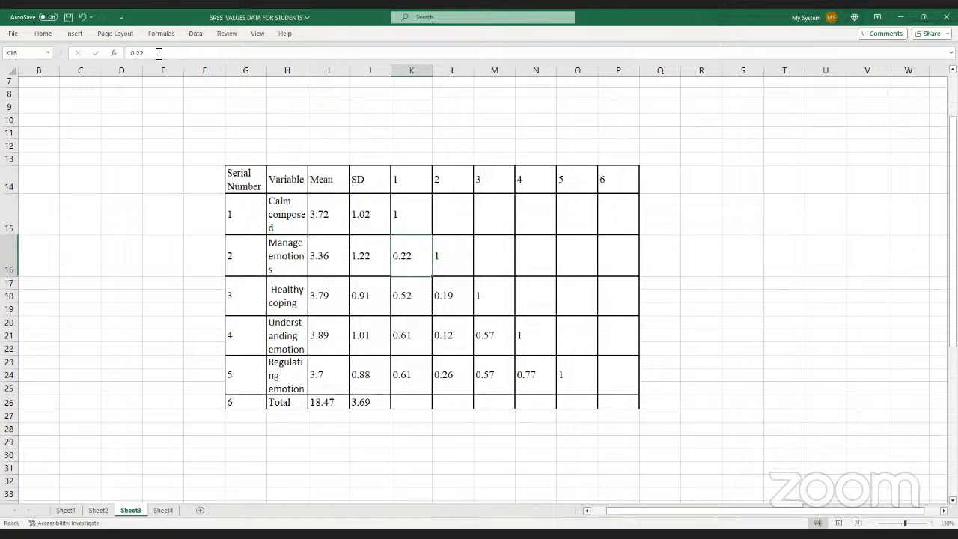
pyautogui.press('Up')
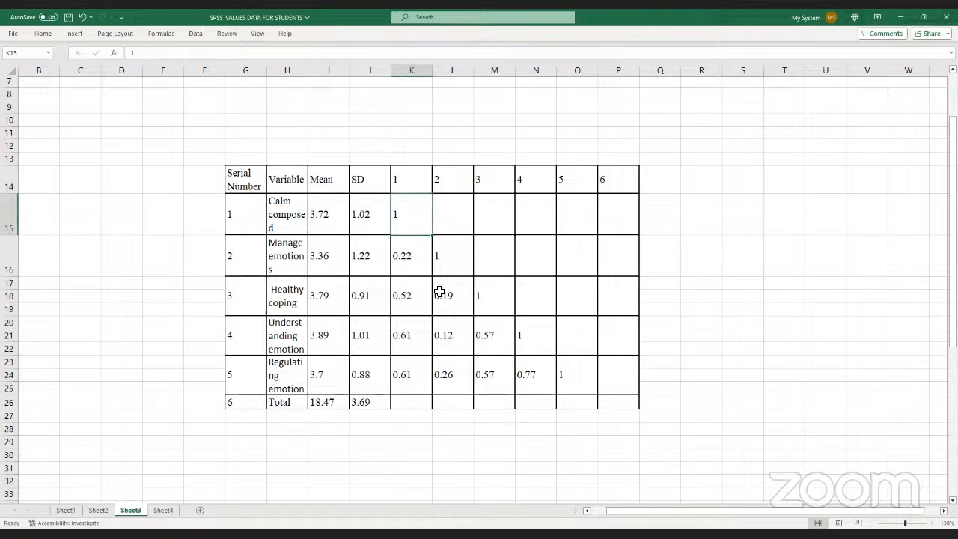
pyautogui.rightClick(411, 226)
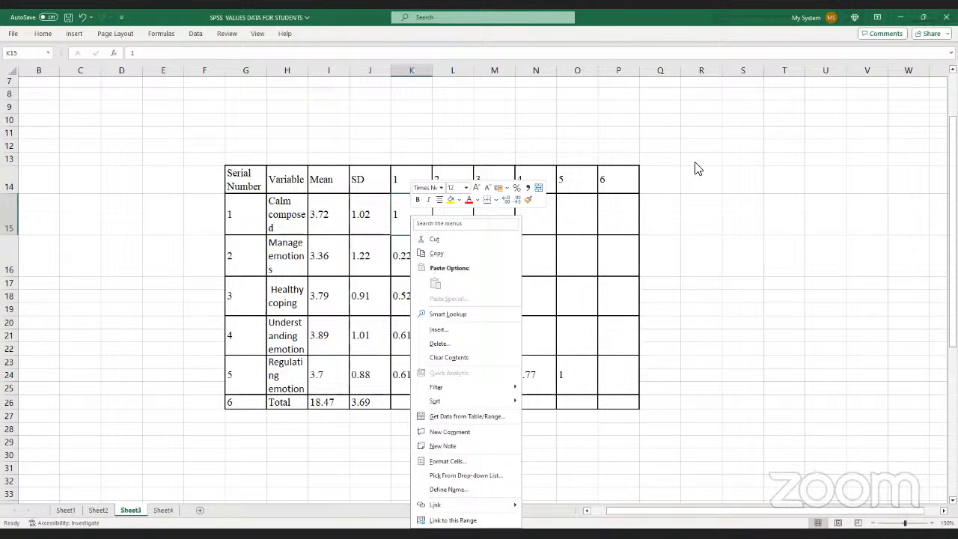
pyautogui.press('Escape')
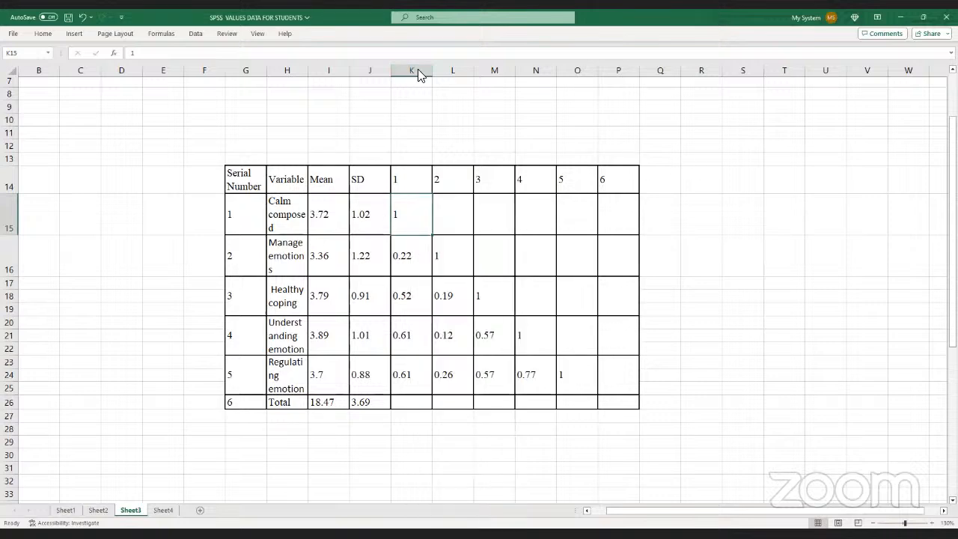
pyautogui.click(582, 187)
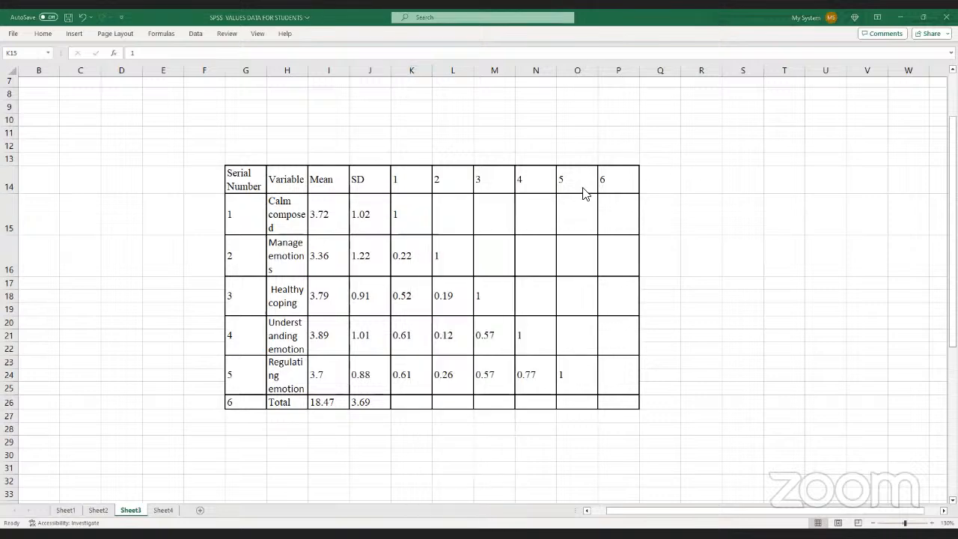
# Format columns K to P as Number with 2 decimal places
pyautogui.click(419, 70)
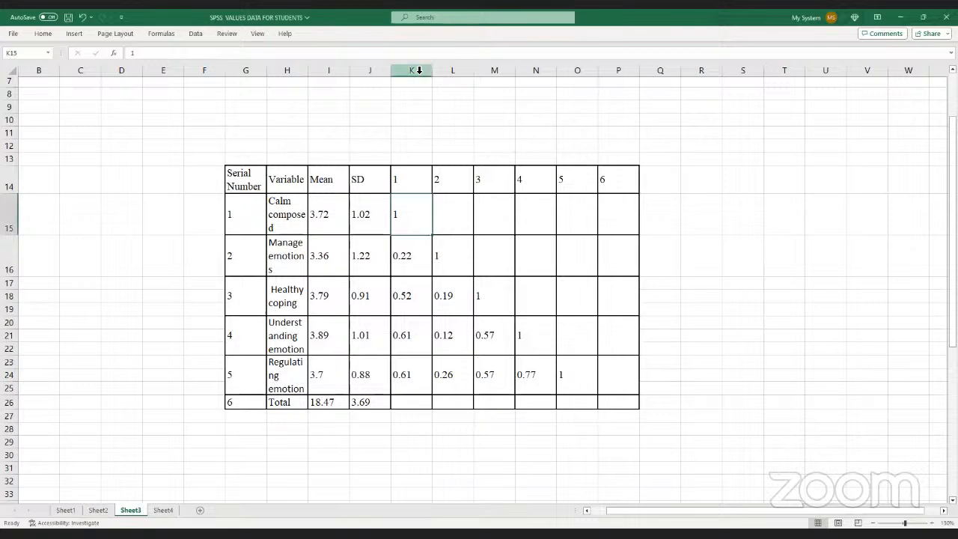
pyautogui.moveTo(419, 71); pyautogui.dragTo(616, 71)
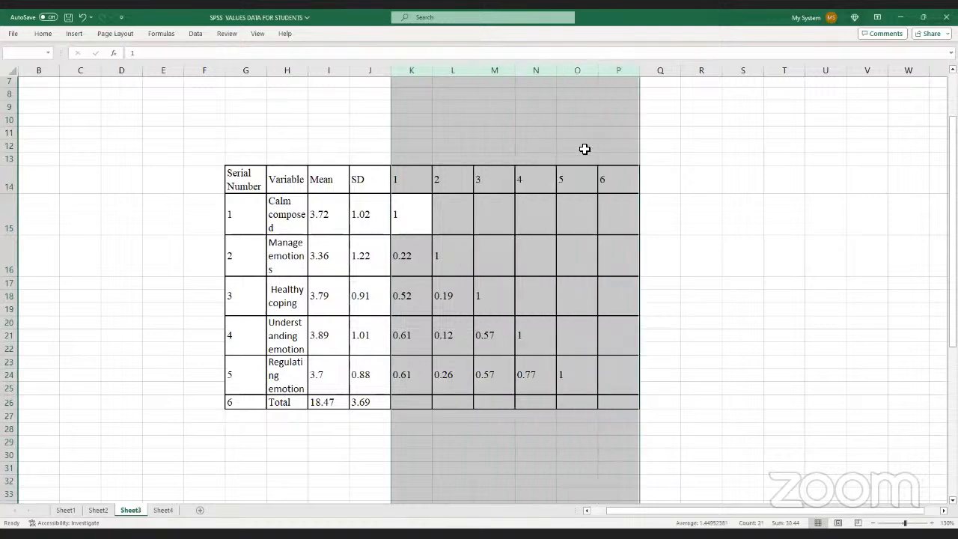
pyautogui.rightClick(405, 222)
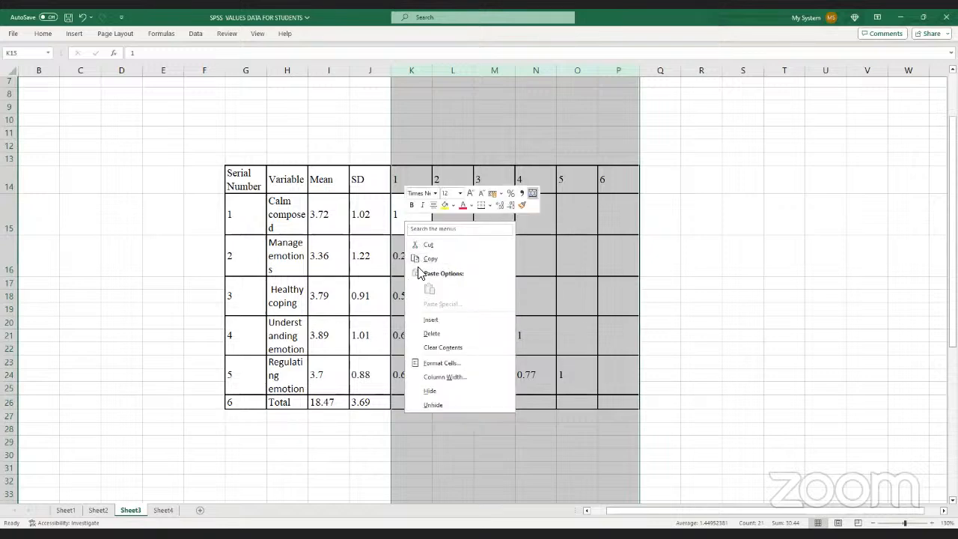
pyautogui.click(431, 364)
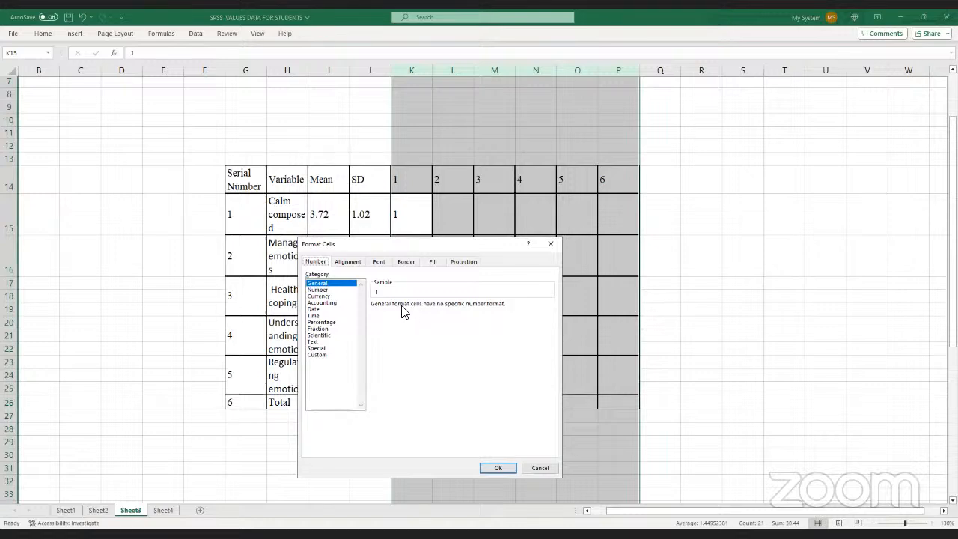
pyautogui.click(323, 290)
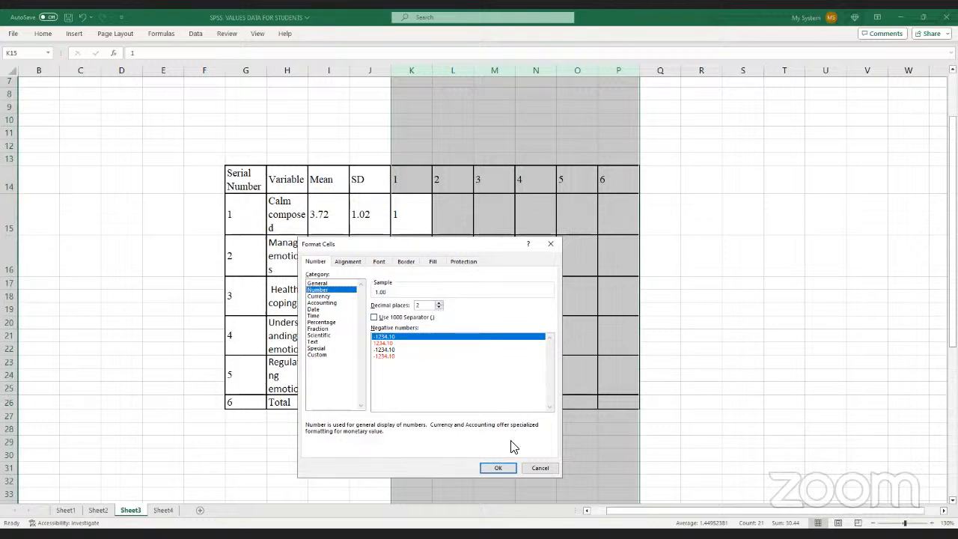
pyautogui.click(501, 464)
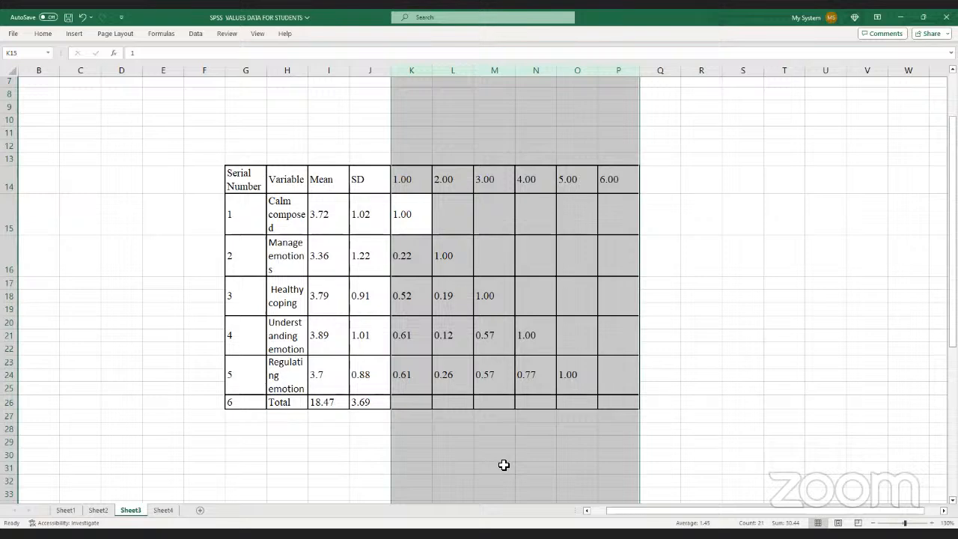
pyautogui.click(677, 401)
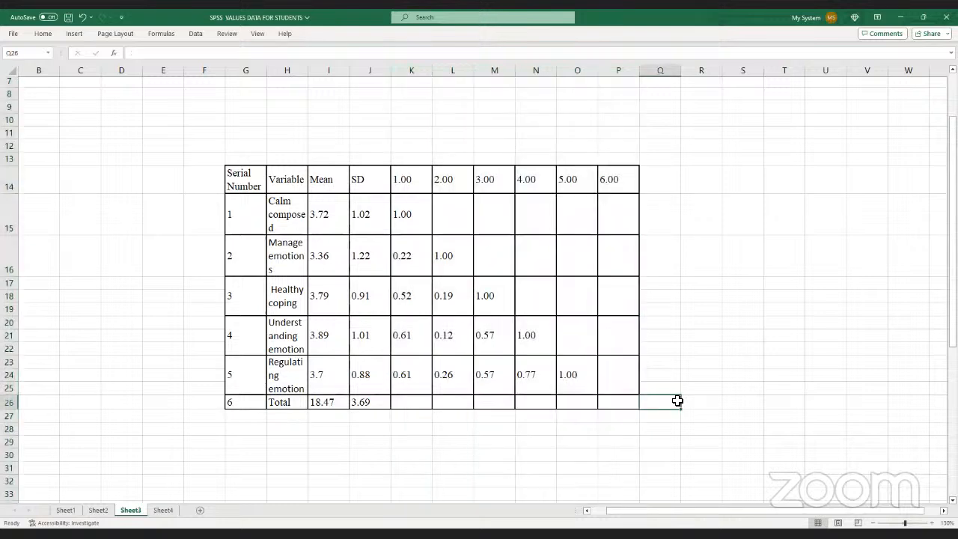
pyautogui.click(587, 439)
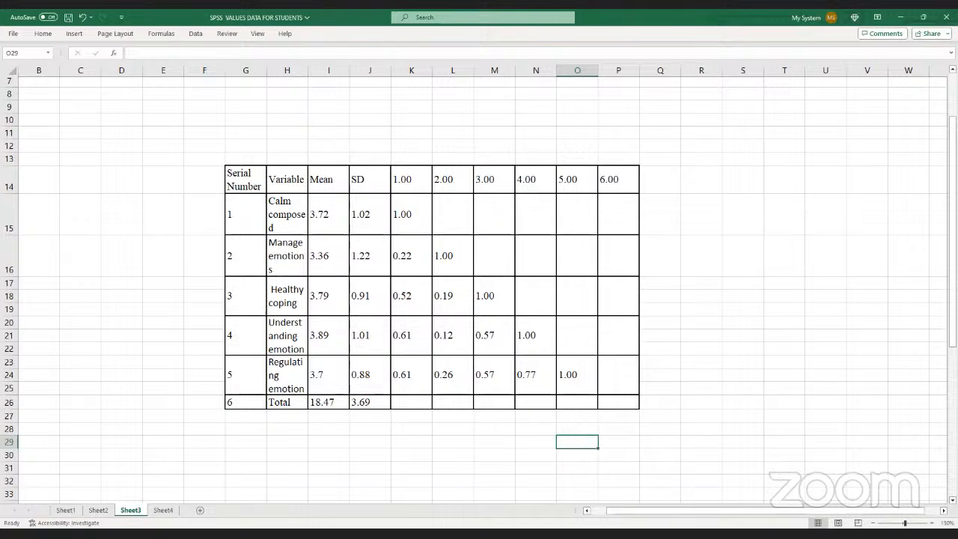
pyautogui.hotkey('alt', 'Tab')
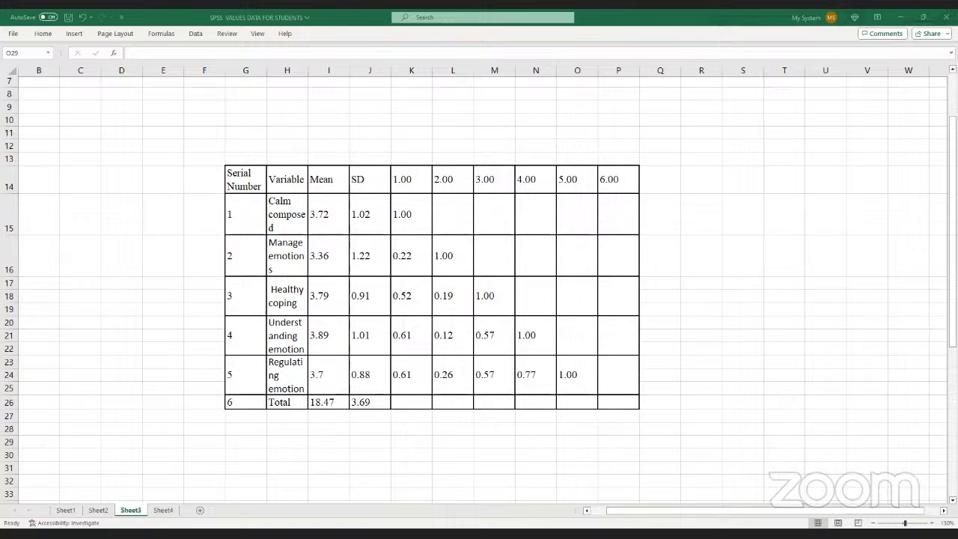
pyautogui.click(952, 306)
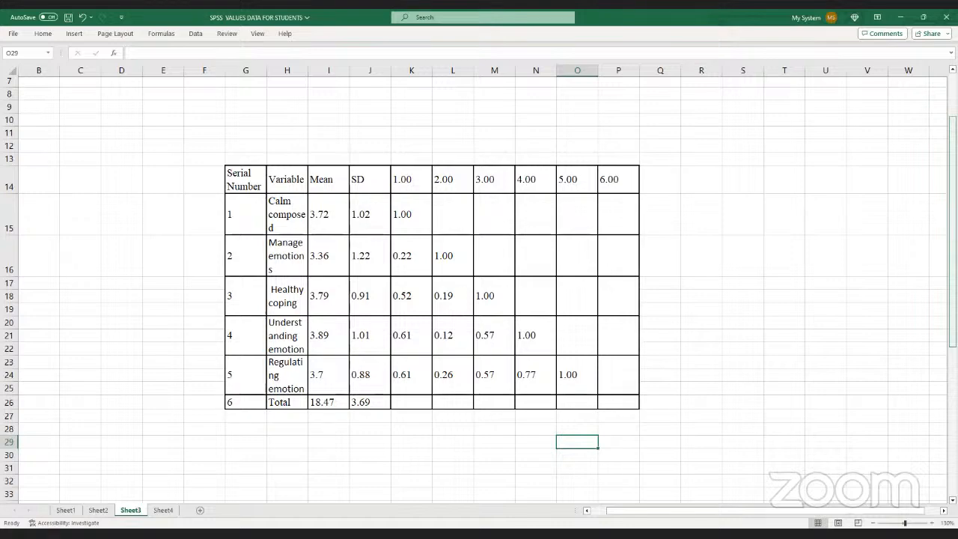
# From the item total correlation table, enter 0.79 for Calm composed (K26) and 0.53 for Manage emotions (L26) in the Total row
pyautogui.scroll(-3, 433, 431)
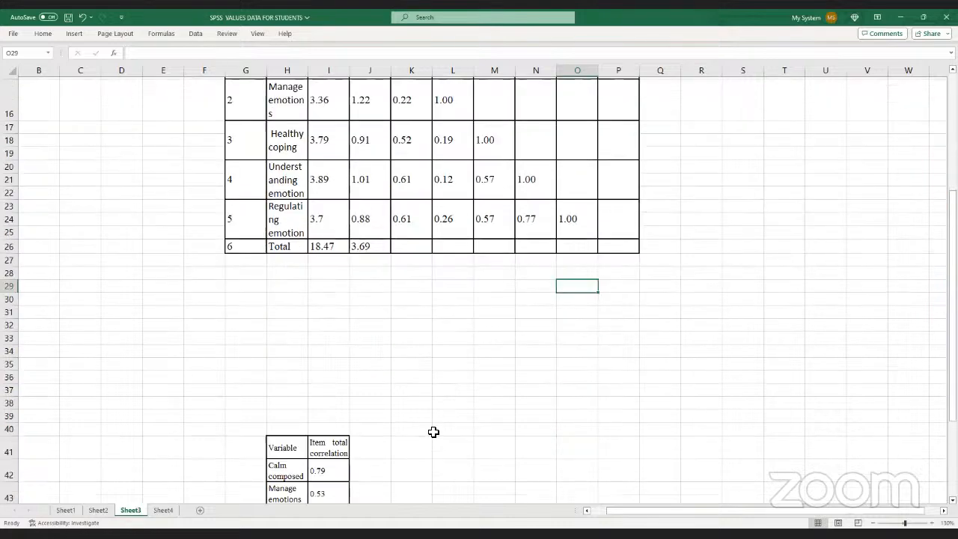
pyautogui.scroll(-4, 433, 432)
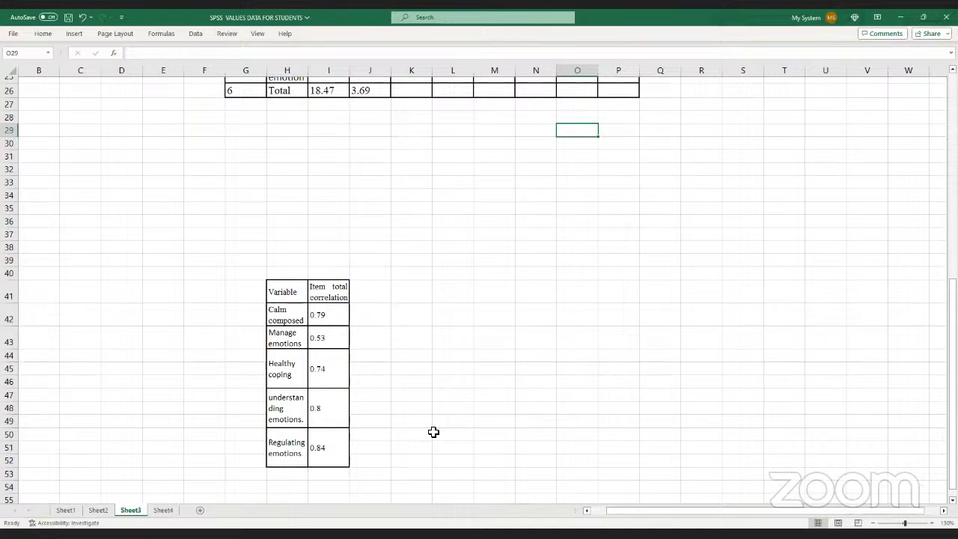
pyautogui.scroll(3, 433, 432)
pyautogui.scroll(-3, 434, 432)
pyautogui.scroll(-1, 433, 432)
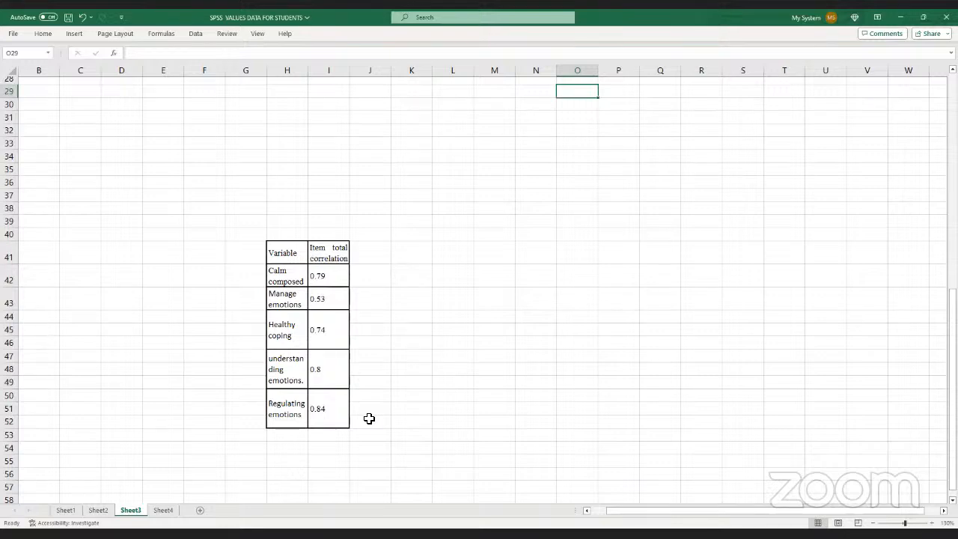
pyautogui.scroll(5, 369, 418)
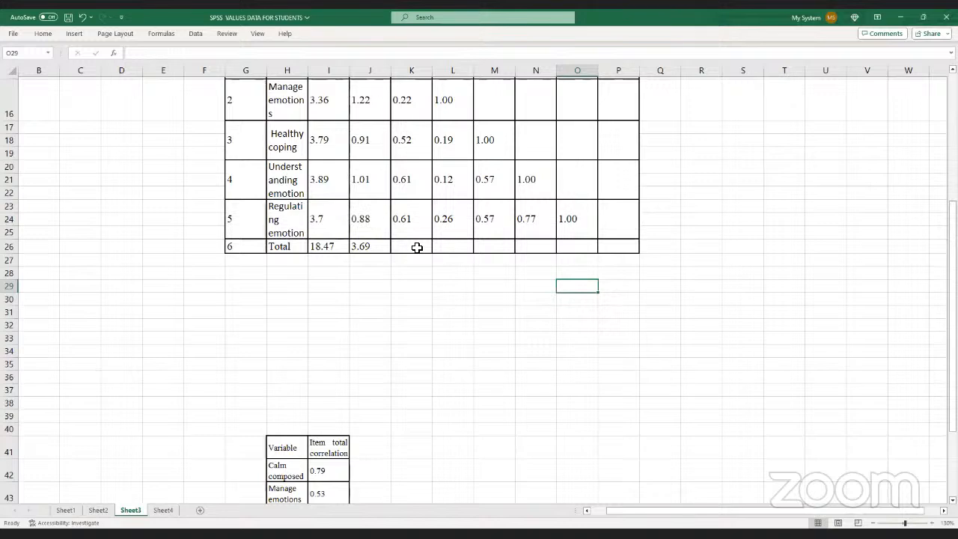
pyautogui.click(416, 248)
pyautogui.write('0.79')
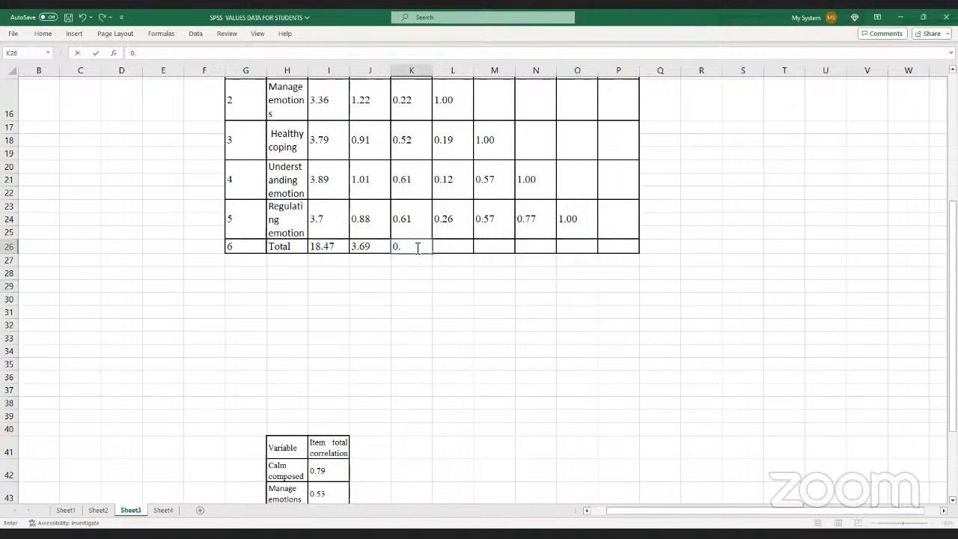
pyautogui.click(459, 246)
pyautogui.write('0.')
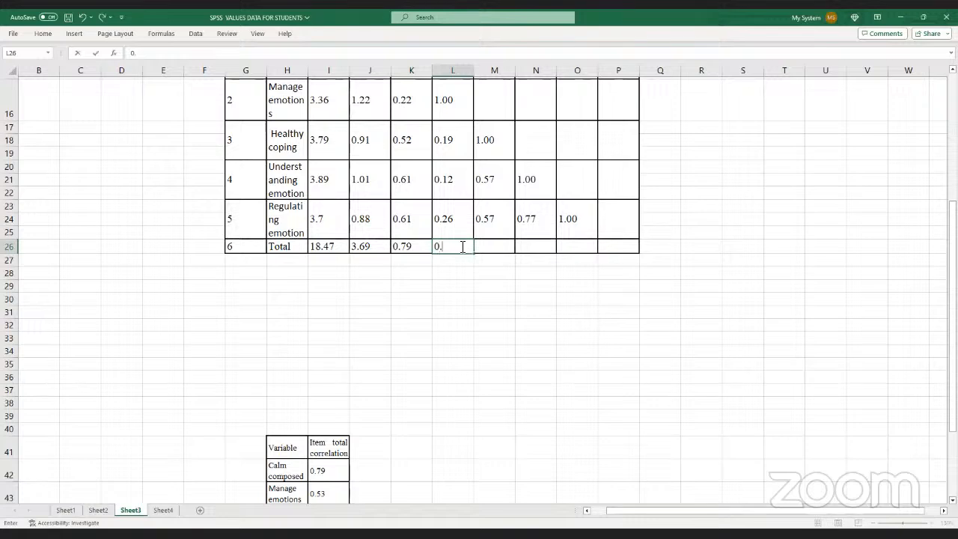
pyautogui.write('53')
# Fill the Total row's correlations for Healthy coping (M26), Understanding emotion (N26) and Regulating emotion (O26) with 0.74, 0.8 and 0.84
pyautogui.scroll(-2, 459, 246)
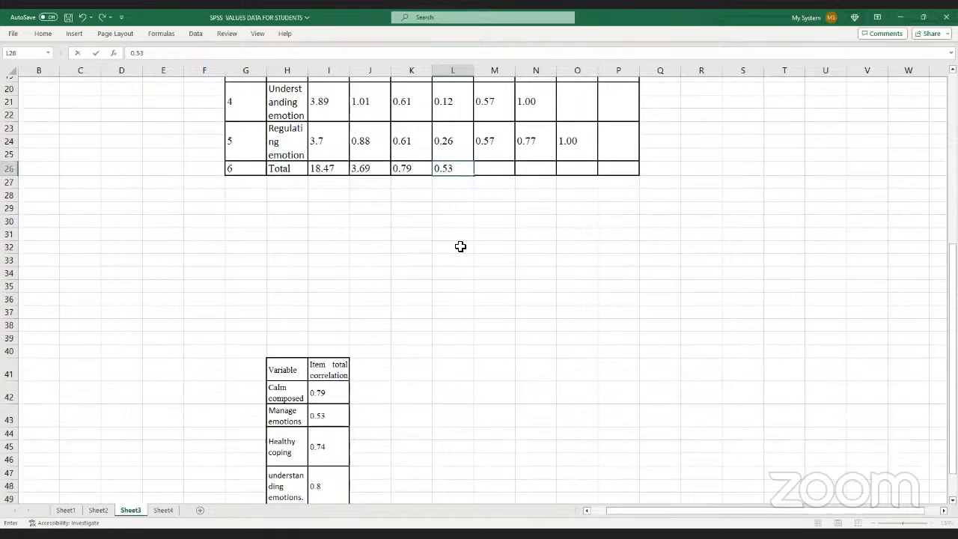
pyautogui.click(497, 169)
pyautogui.write('0.')
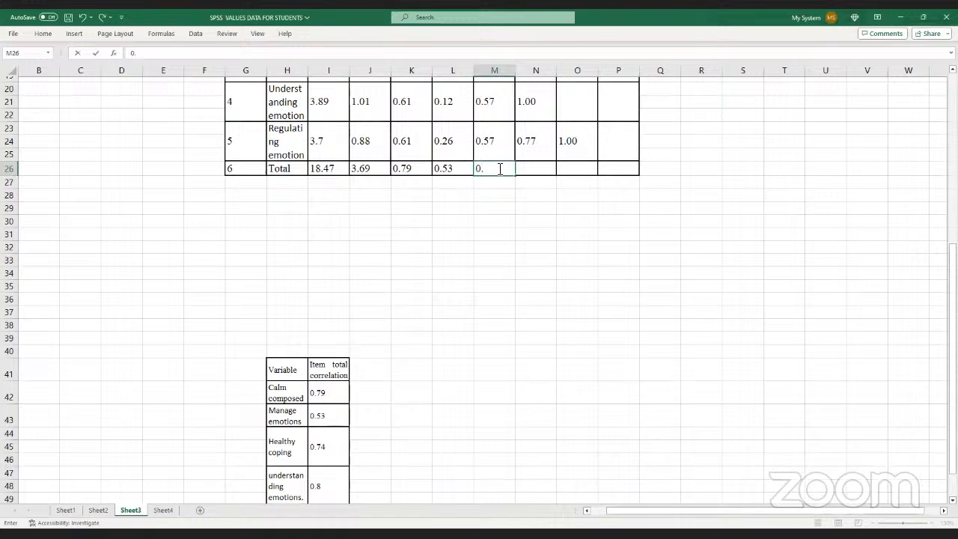
pyautogui.write('74')
pyautogui.scroll(-2, 535, 136)
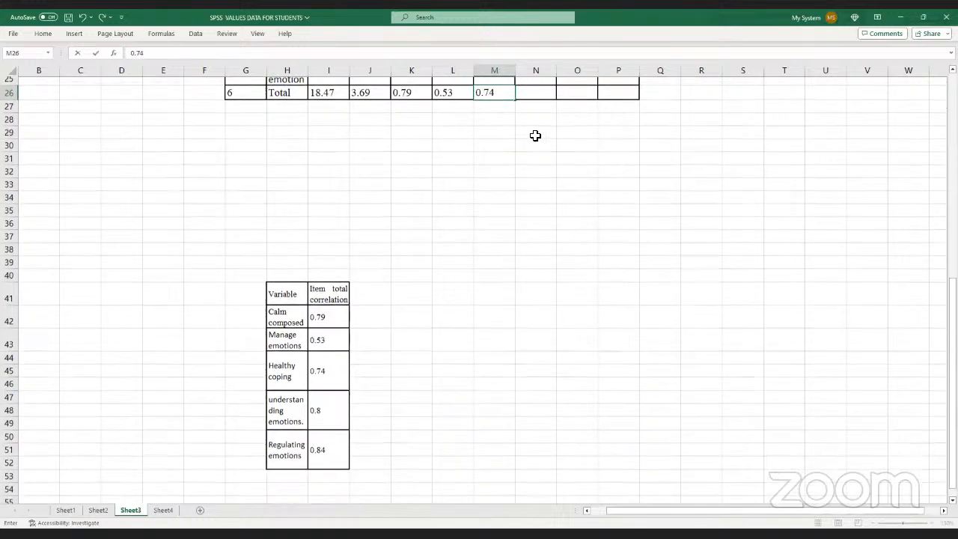
pyautogui.click(535, 91)
pyautogui.write('0')
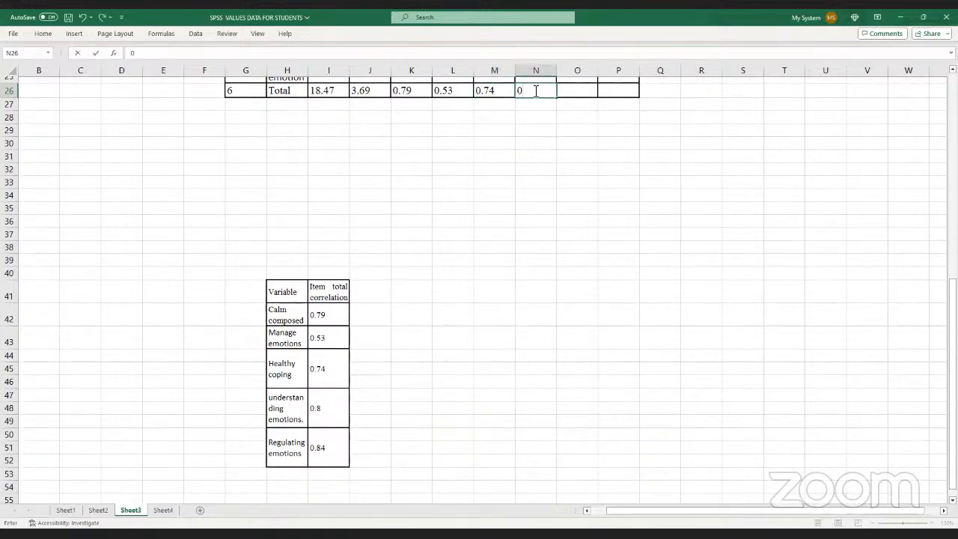
pyautogui.write('.8')
pyautogui.click(581, 90)
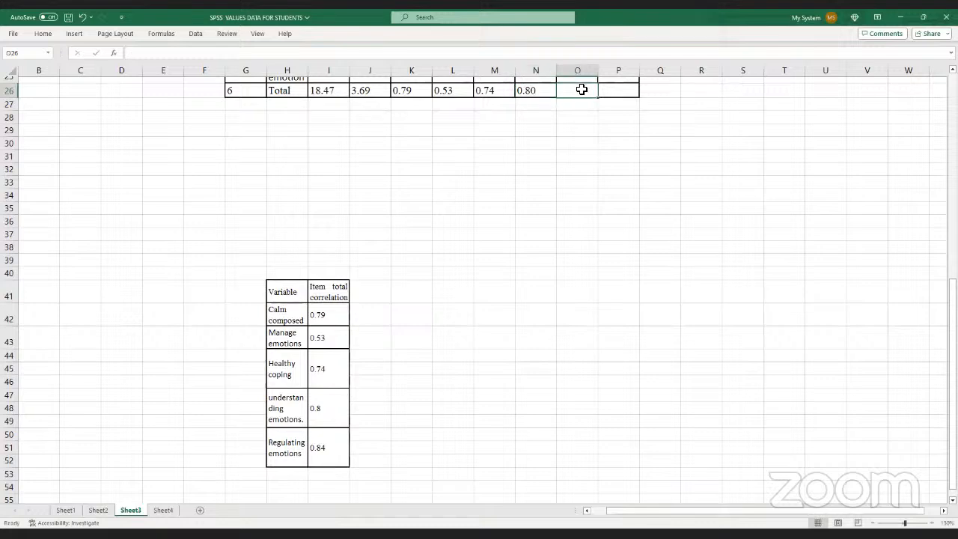
pyautogui.write('0.84')
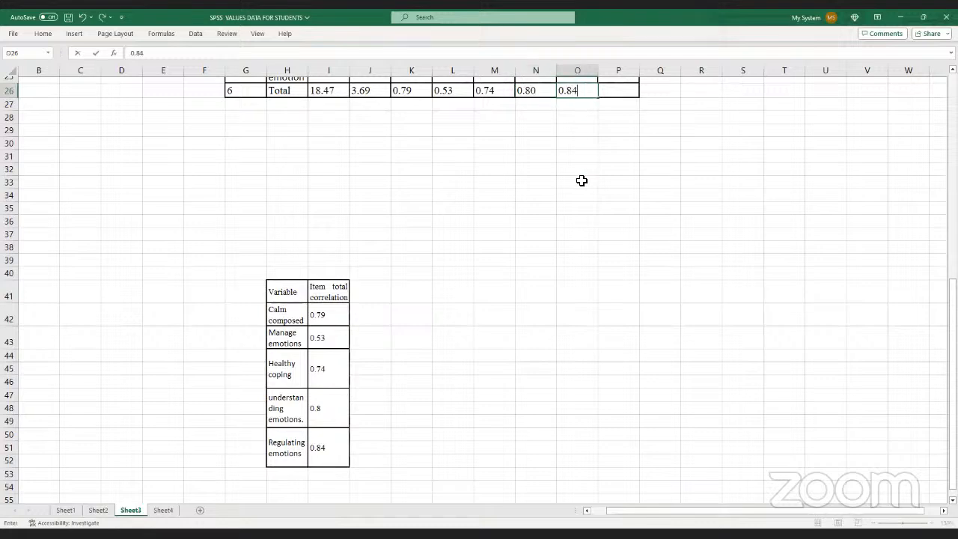
pyautogui.scroll(2, 581, 181)
pyautogui.scroll(4, 581, 180)
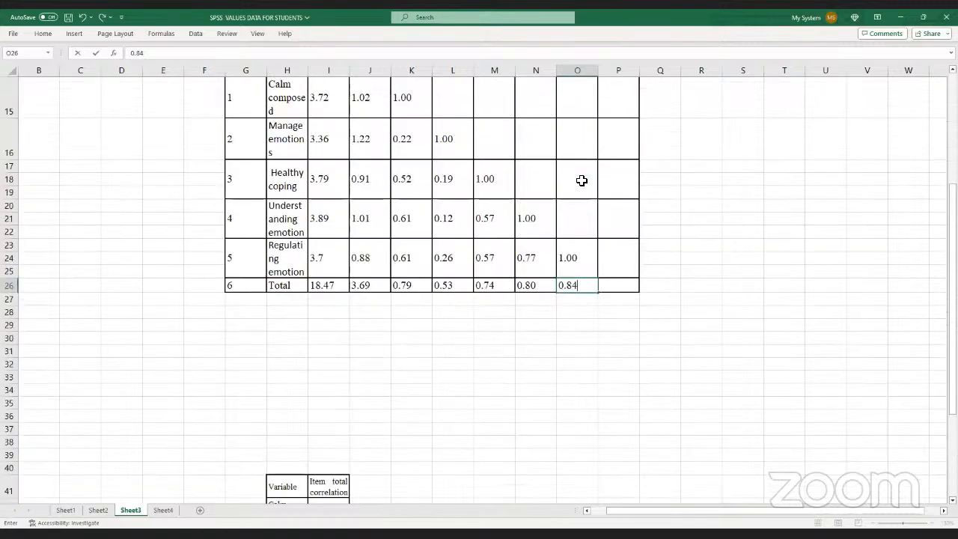
pyautogui.click(752, 260)
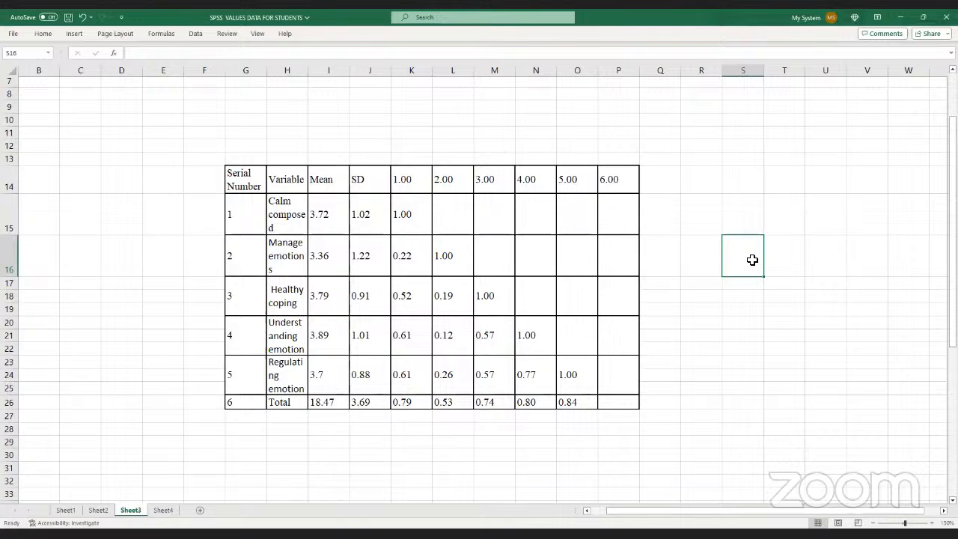
# Enter 1 as the Total row's diagonal correlation with itself in P26
pyautogui.click(613, 404)
pyautogui.write('1')
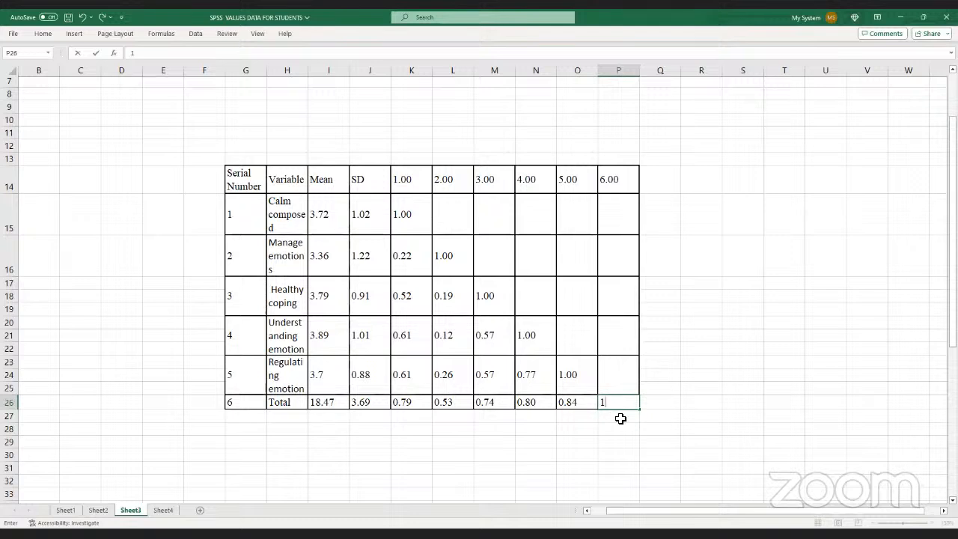
pyautogui.press('Return')
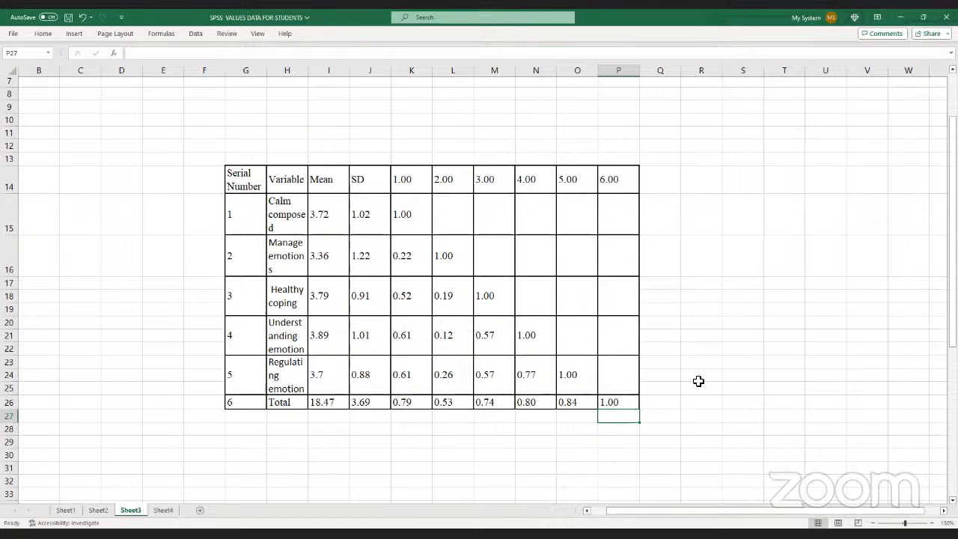
pyautogui.click(625, 178)
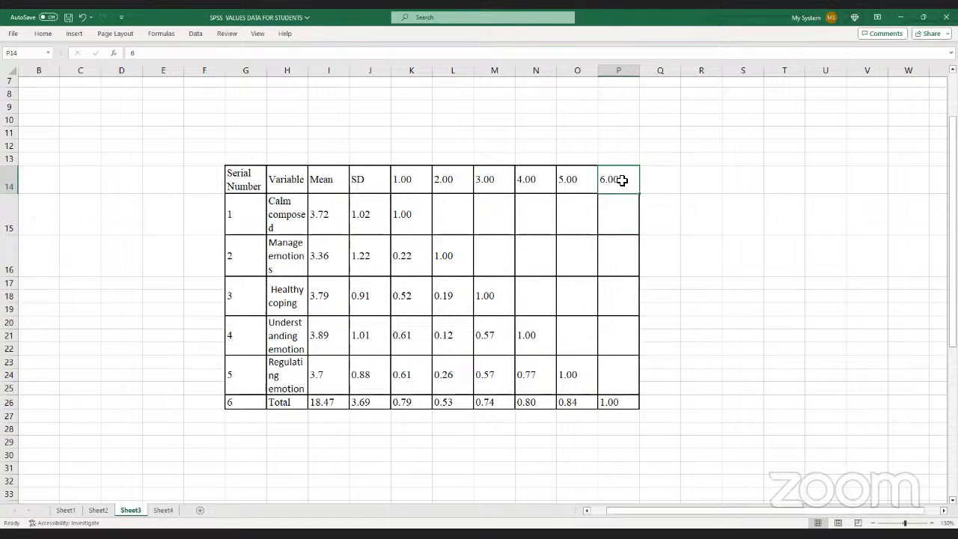
pyautogui.doubleClick(621, 181)
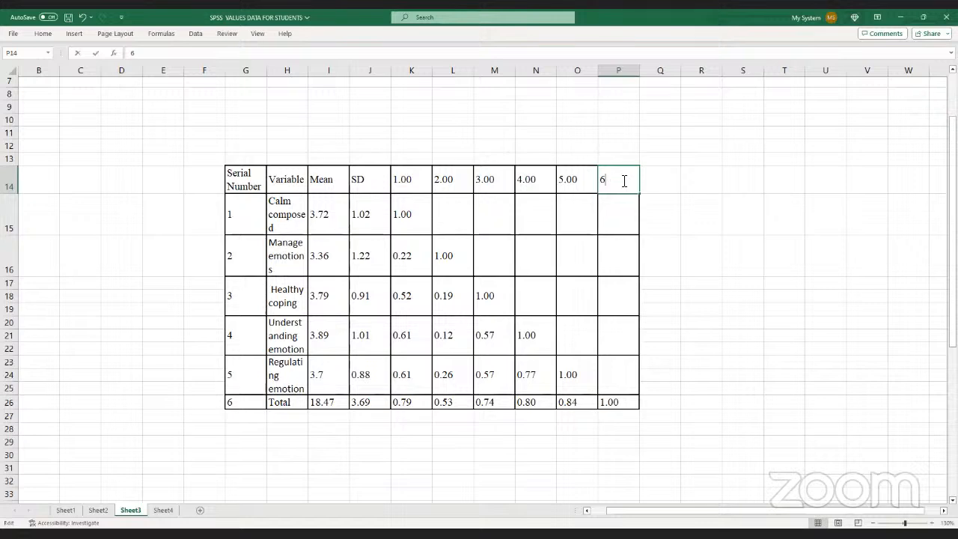
pyautogui.click(582, 181)
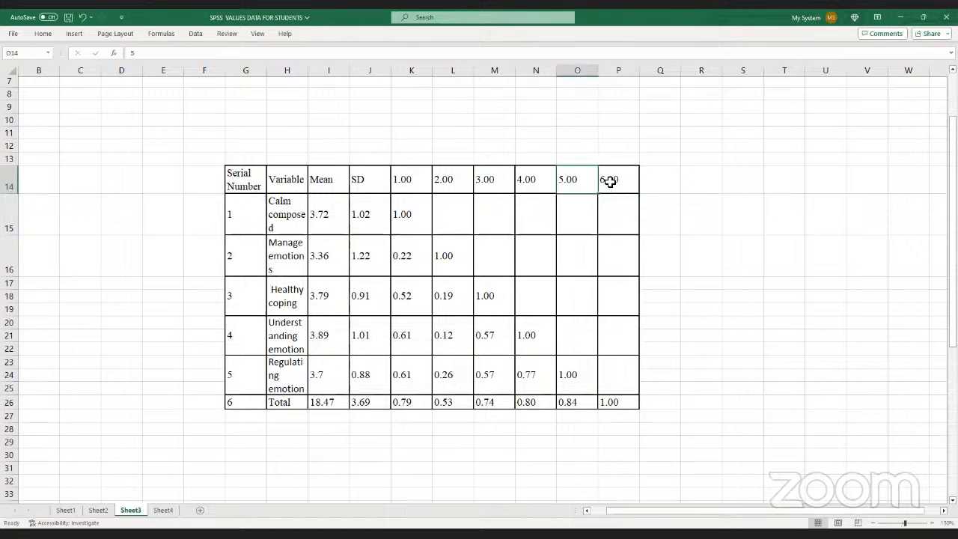
# Format the header row's item numbers 1 to 6 (K14:P14) as General so they show without decimals
pyautogui.click(416, 183)
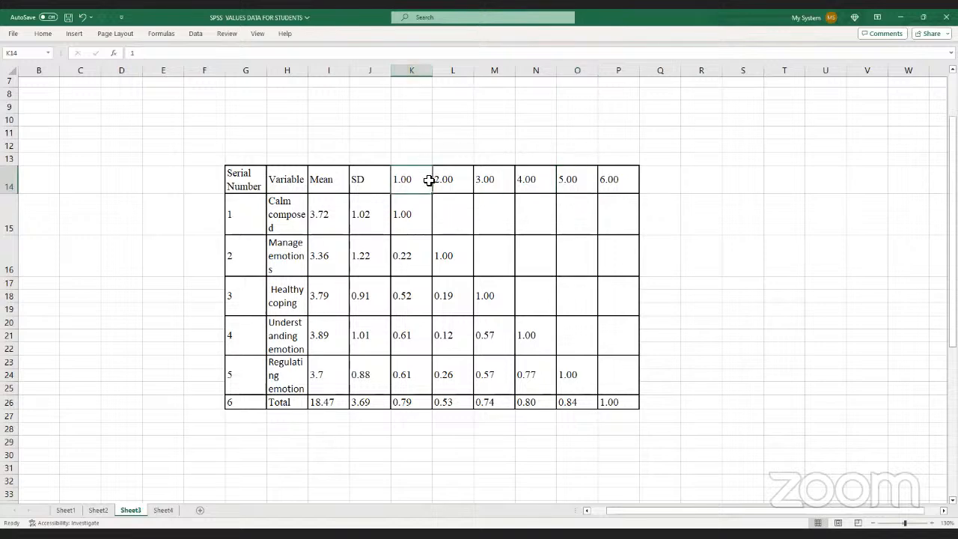
pyautogui.keyDown('shift'); pyautogui.click(458, 181); pyautogui.keyUp('shift')
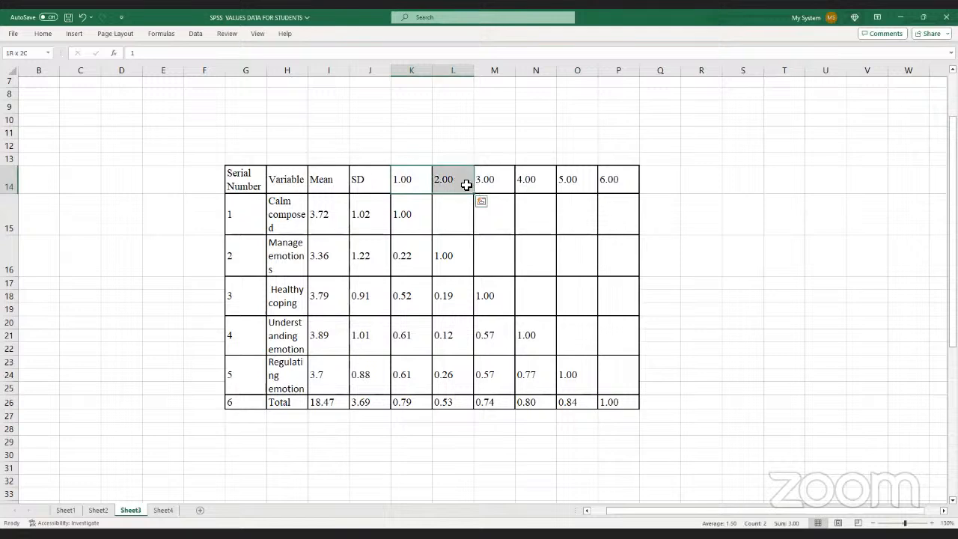
pyautogui.moveTo(412, 180); pyautogui.dragTo(571, 187)
pyautogui.keyDown('shift'); pyautogui.click(608, 189); pyautogui.keyUp('shift')
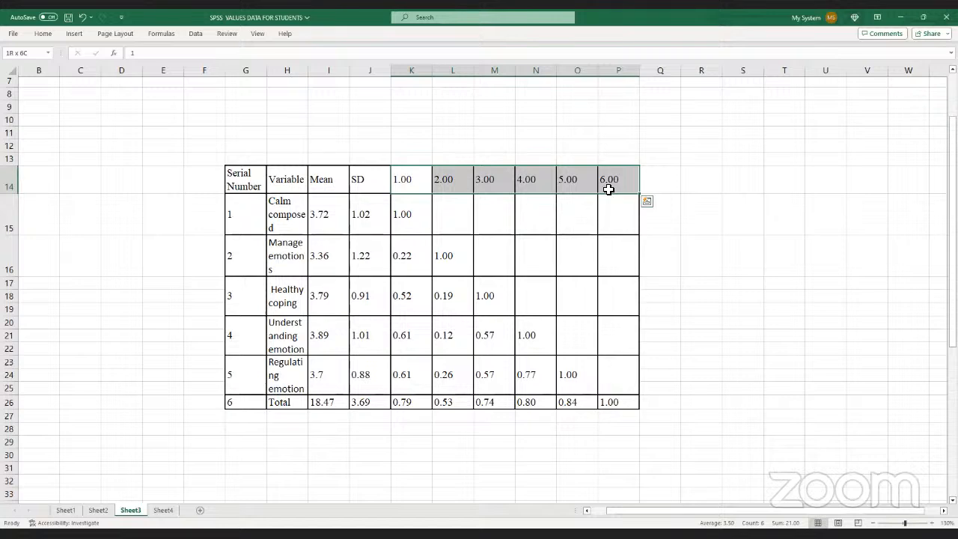
pyautogui.rightClick(608, 189)
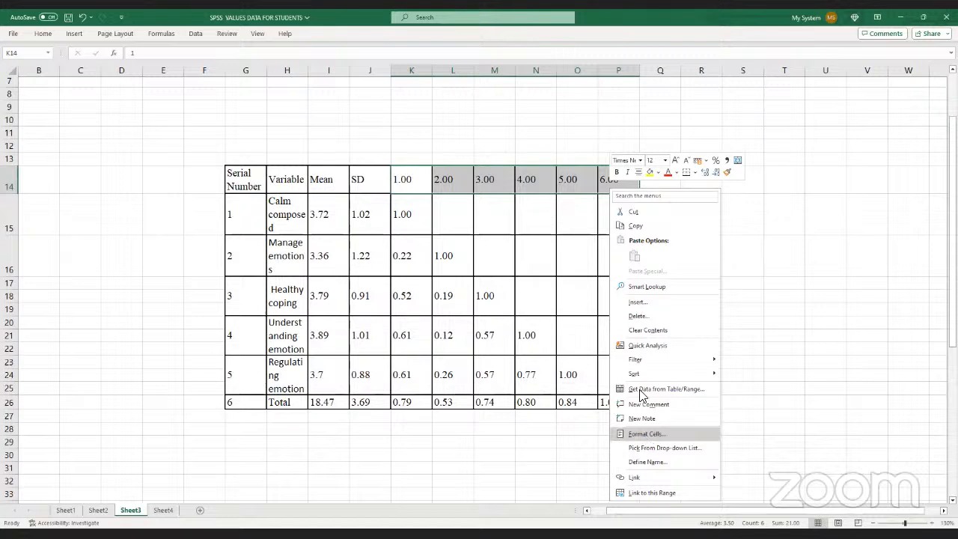
pyautogui.click(647, 434)
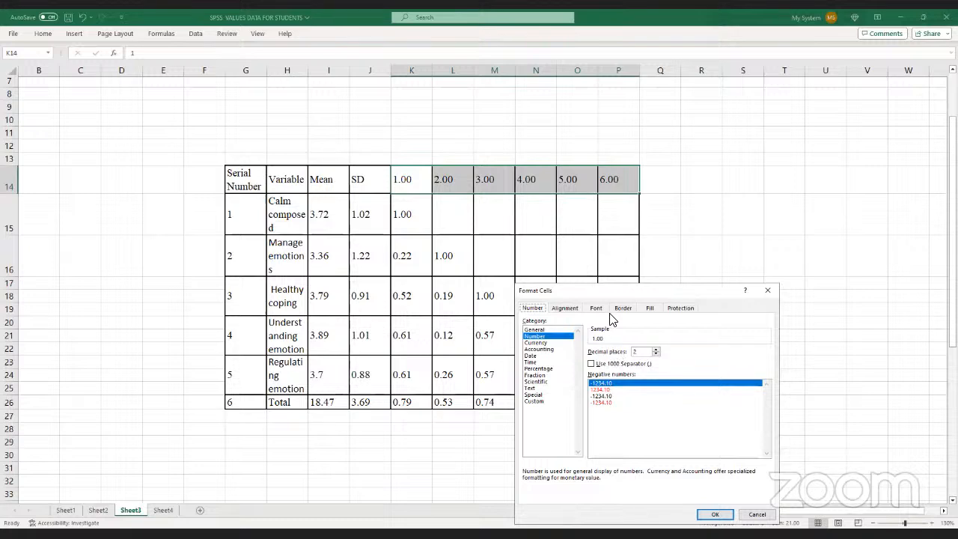
pyautogui.click(529, 330)
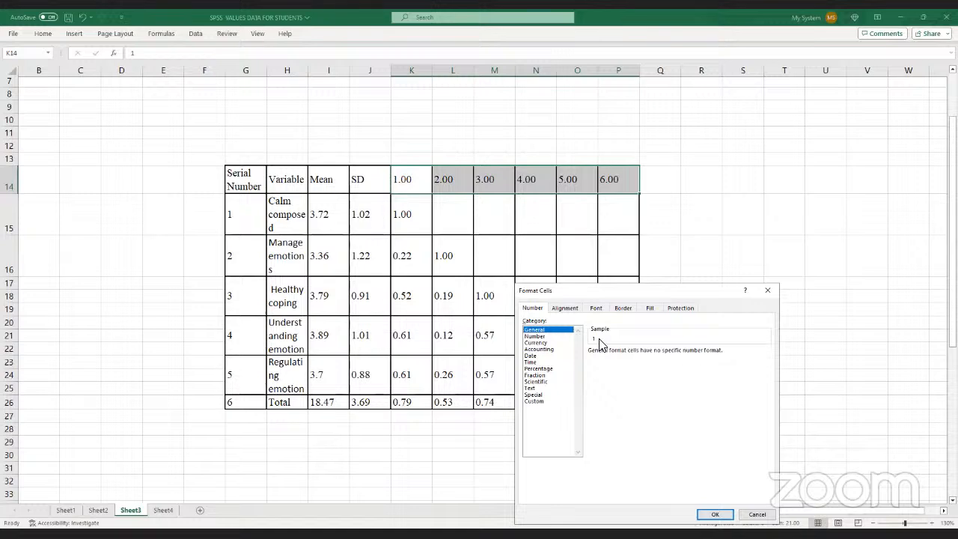
pyautogui.click(706, 514)
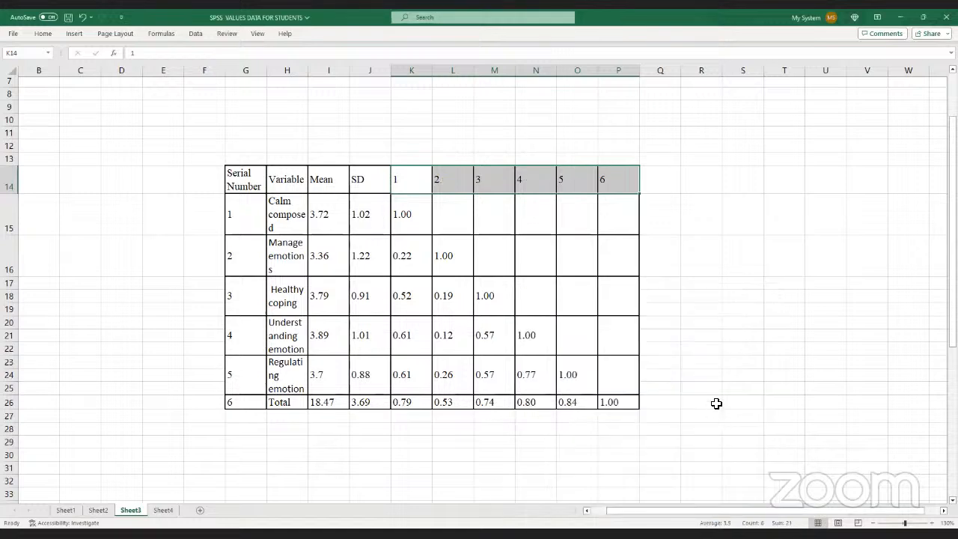
pyautogui.click(716, 403)
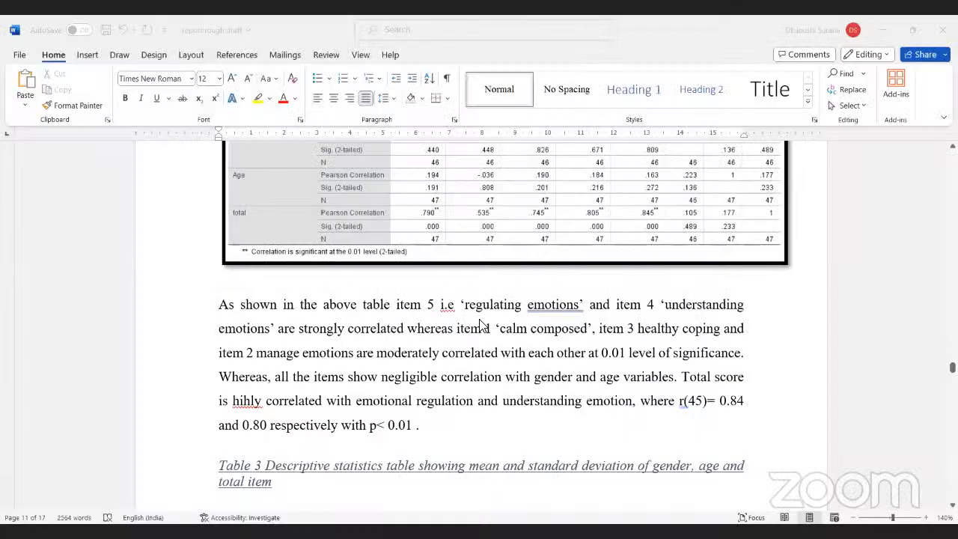
# In the Word report draft, examine Table 2's Pearson correlations and significance values between the items, gender, age and total
pyautogui.scroll(4, 479, 324)
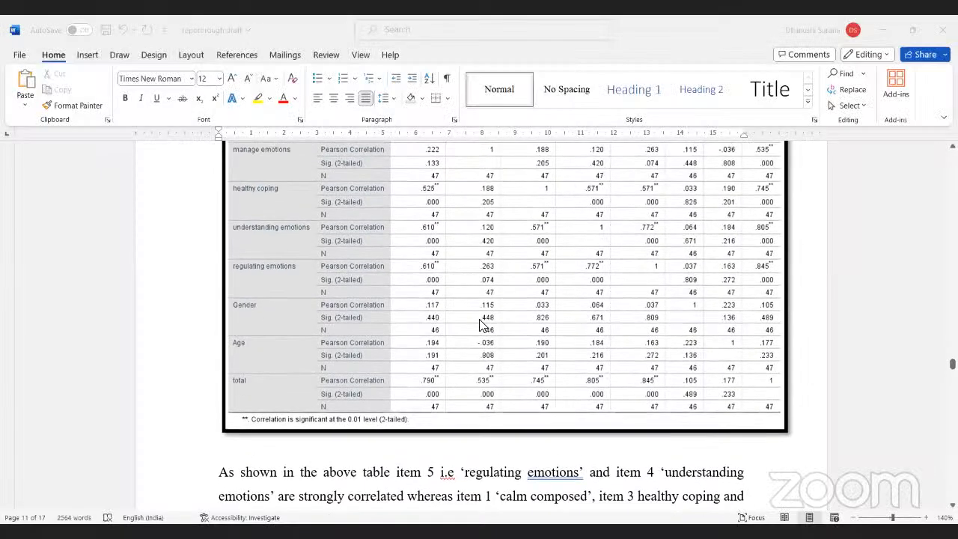
pyautogui.scroll(1, 480, 324)
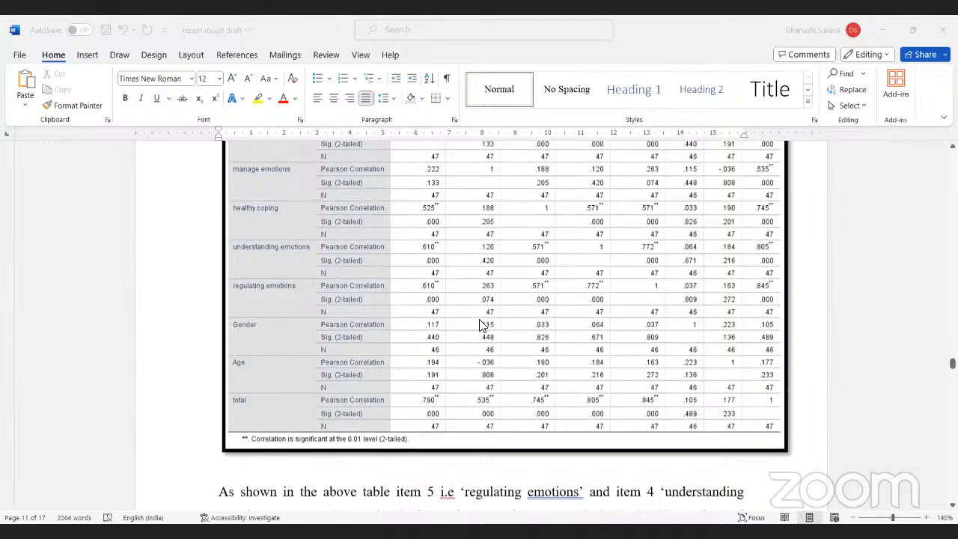
pyautogui.scroll(5, 480, 324)
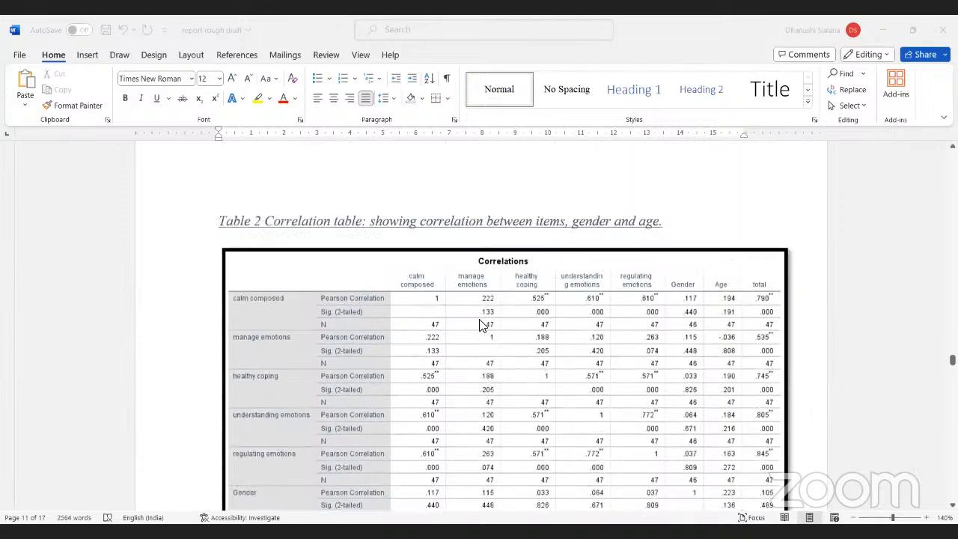
pyautogui.scroll(-1, 479, 324)
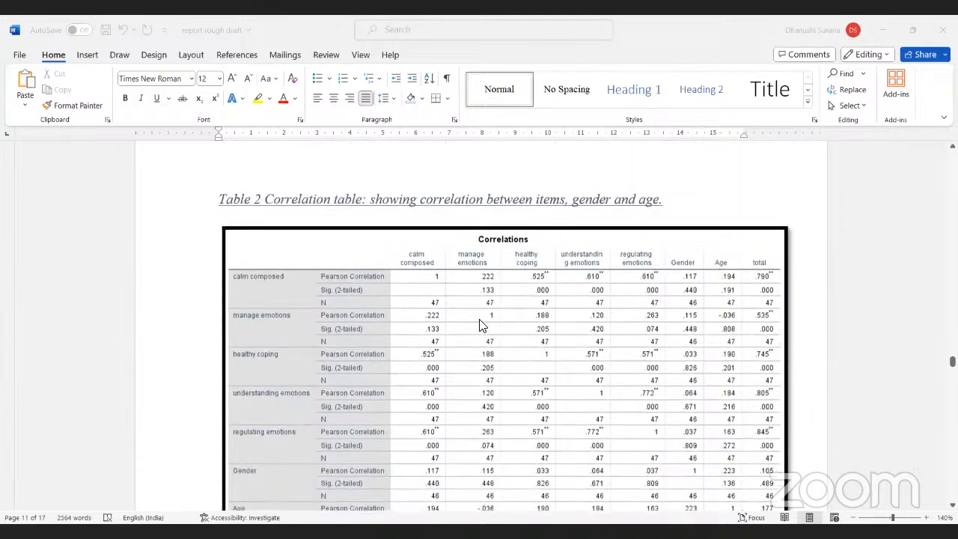
pyautogui.scroll(-5, 479, 324)
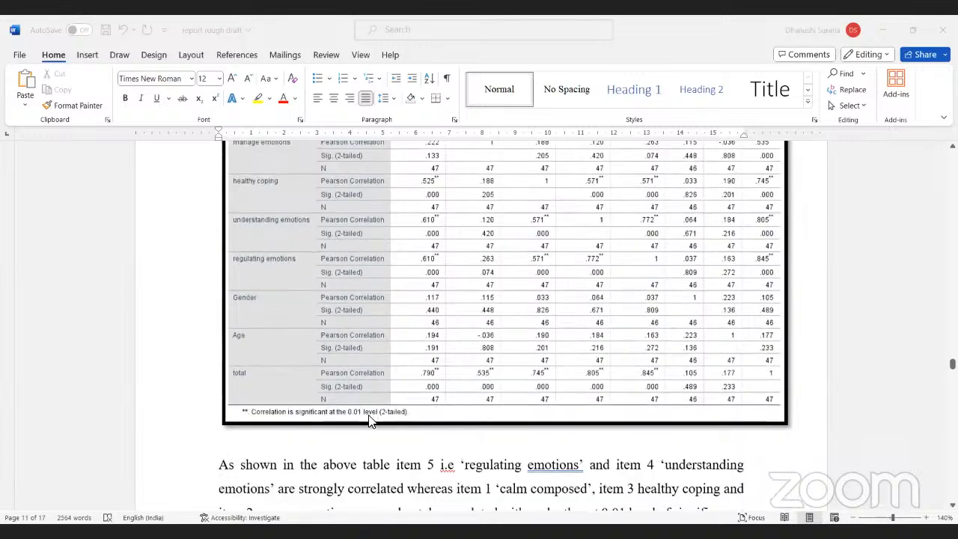
pyautogui.scroll(1, 368, 421)
pyautogui.scroll(1, 368, 421)
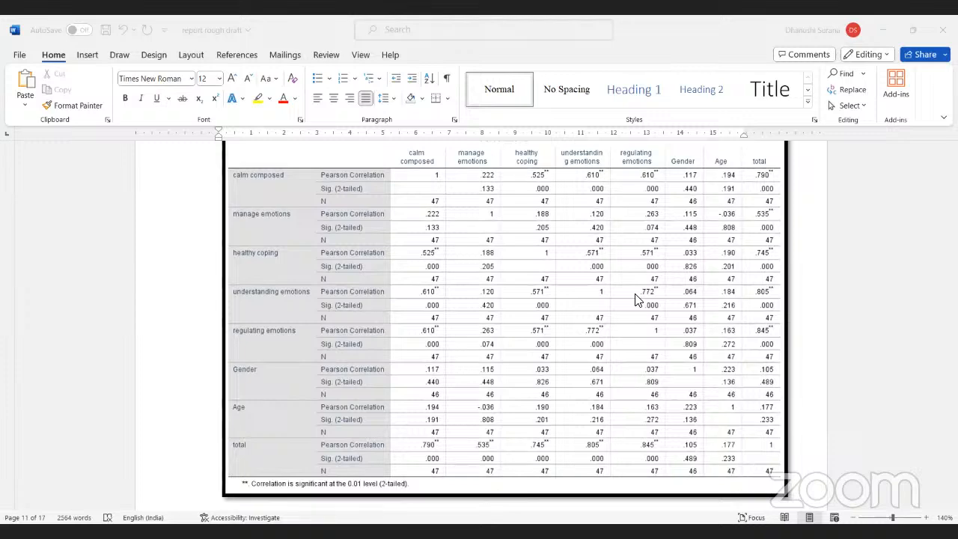
pyautogui.scroll(-1, 584, 246)
pyautogui.scroll(-1, 584, 246)
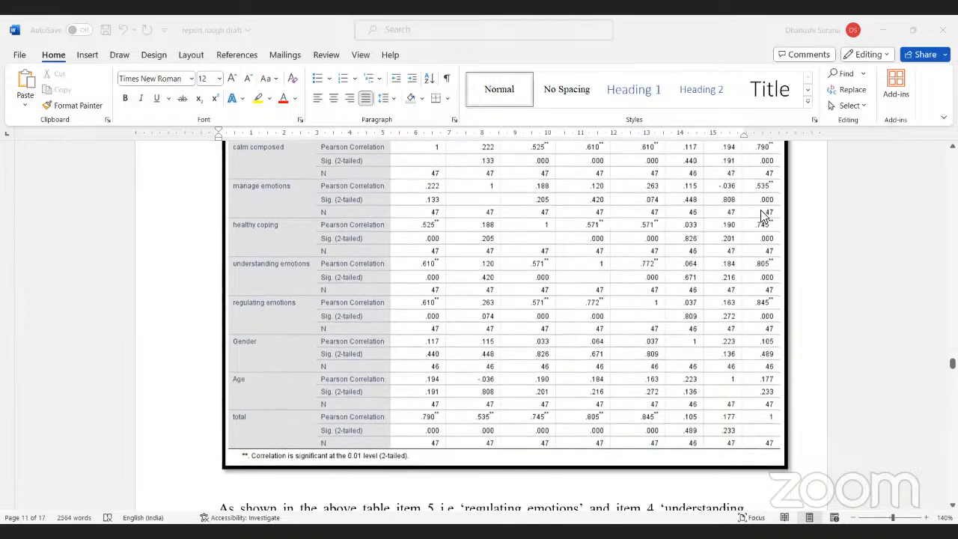
pyautogui.scroll(2, 755, 214)
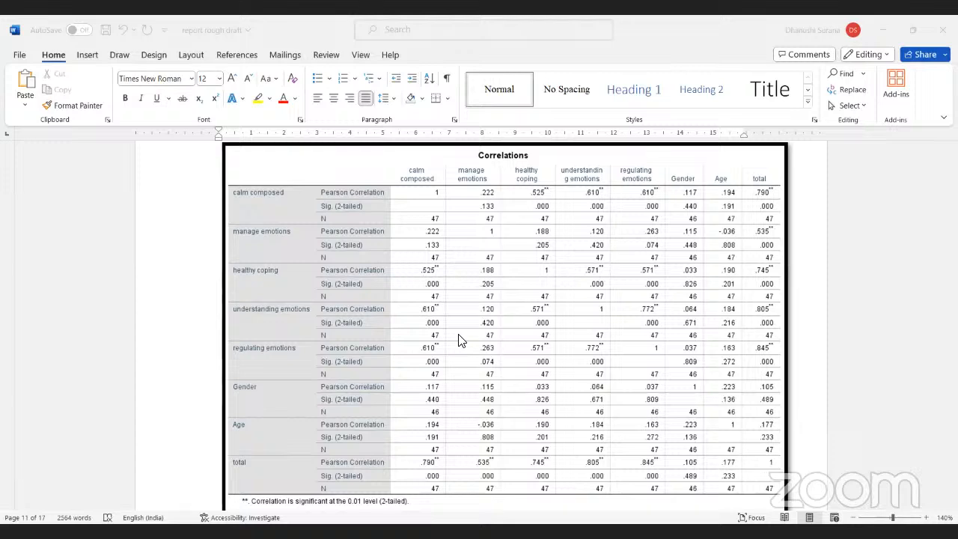
pyautogui.scroll(-1, 459, 340)
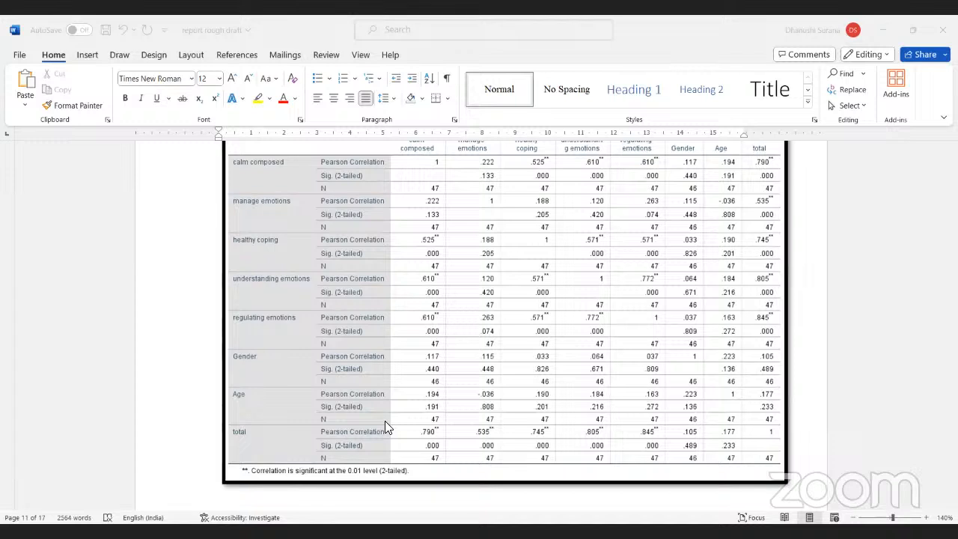
pyautogui.scroll(-2, 385, 423)
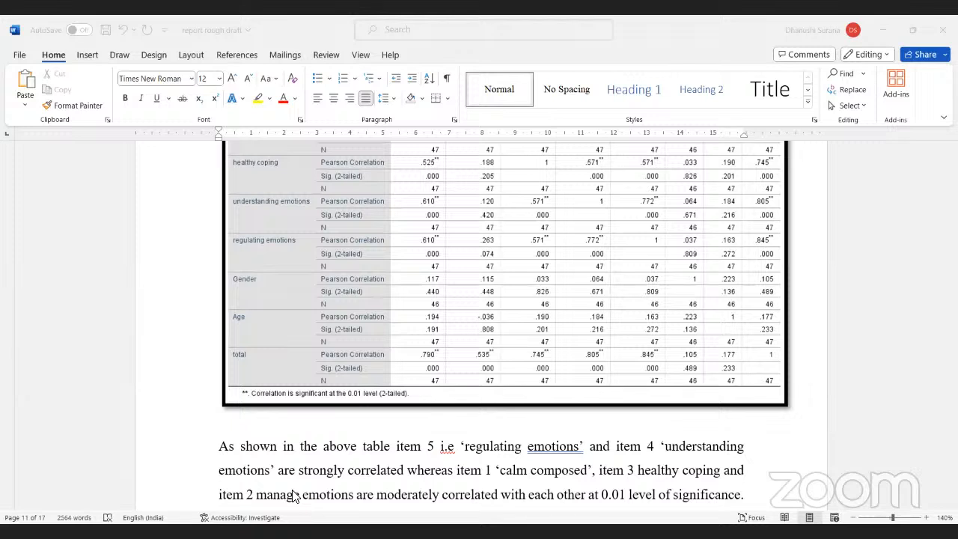
pyautogui.scroll(3, 293, 496)
pyautogui.scroll(-1, 287, 458)
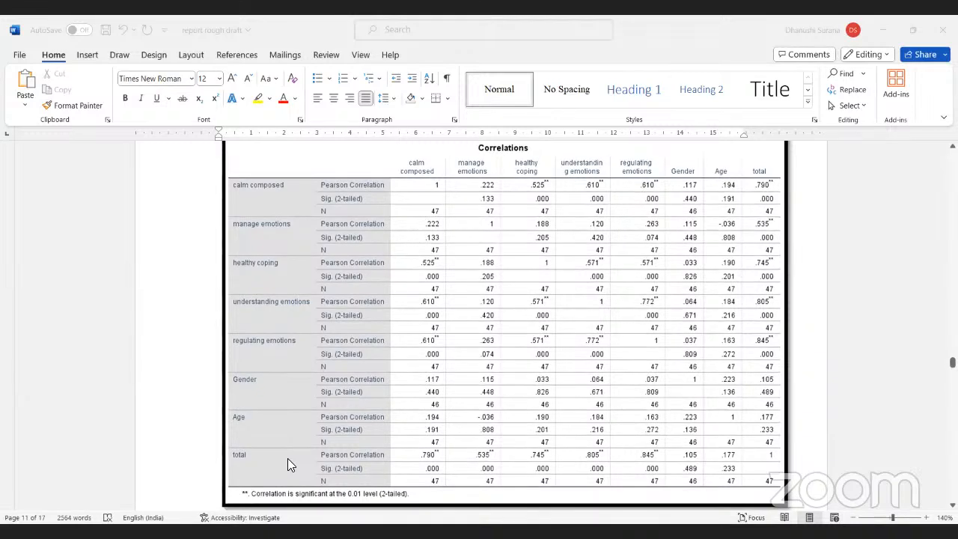
pyautogui.scroll(1, 288, 457)
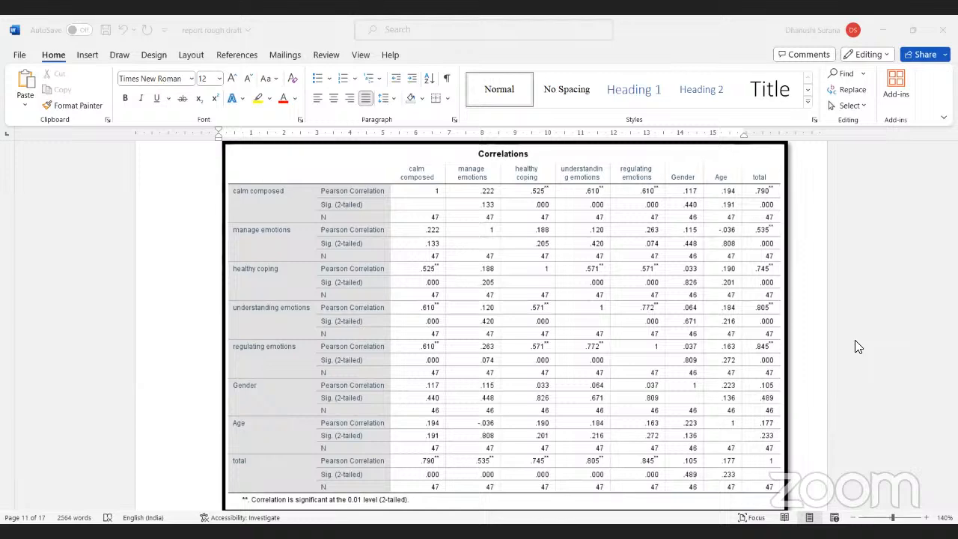
pyautogui.scroll(-1, 857, 346)
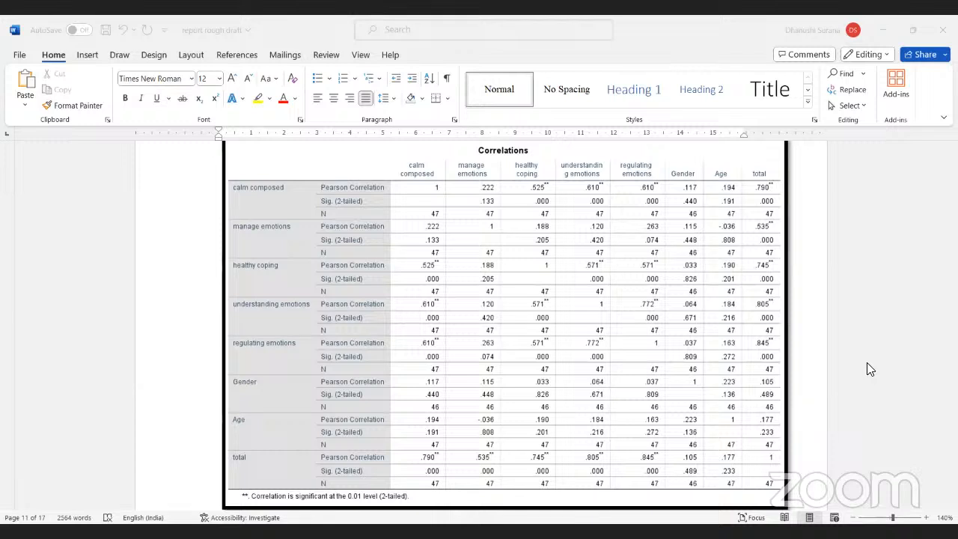
pyautogui.click(866, 369)
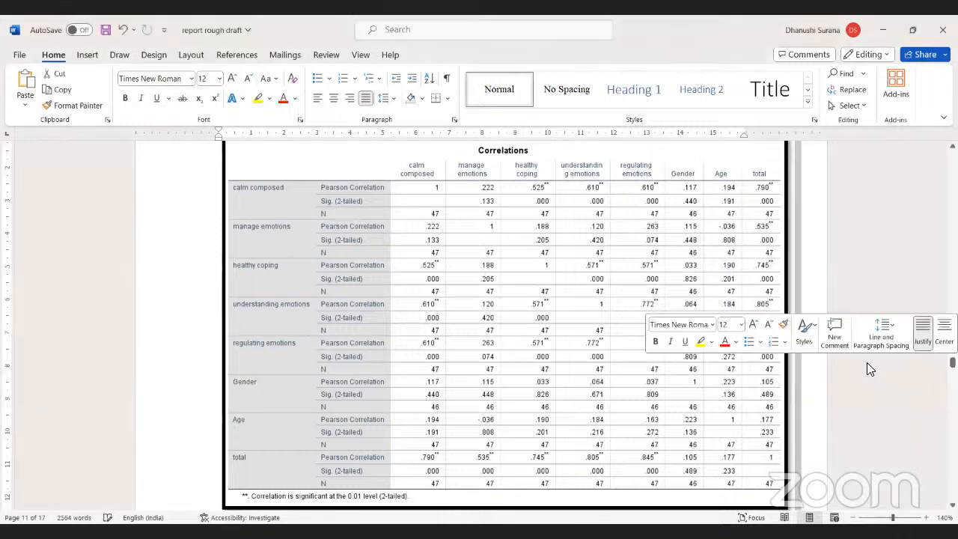
pyautogui.scroll(-1, 928, 277)
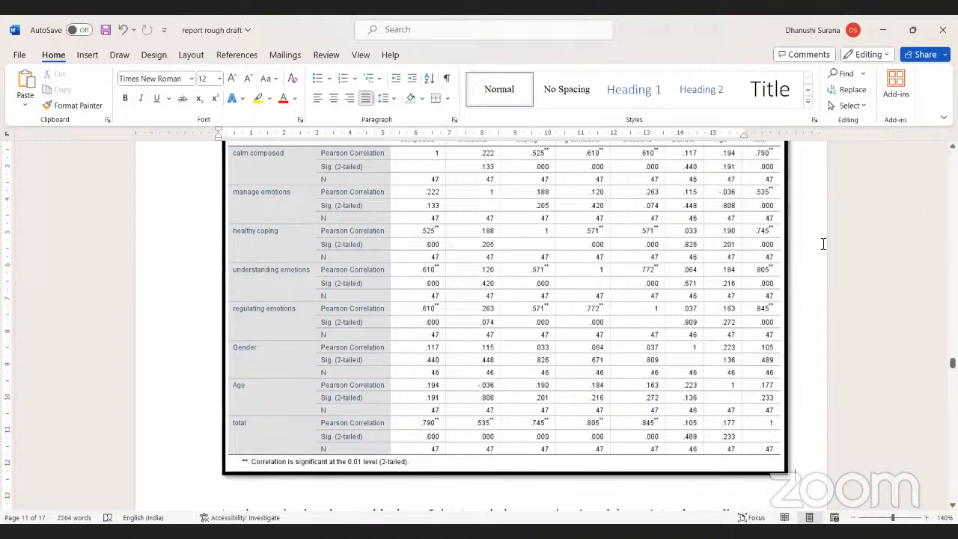
pyautogui.scroll(1, 823, 244)
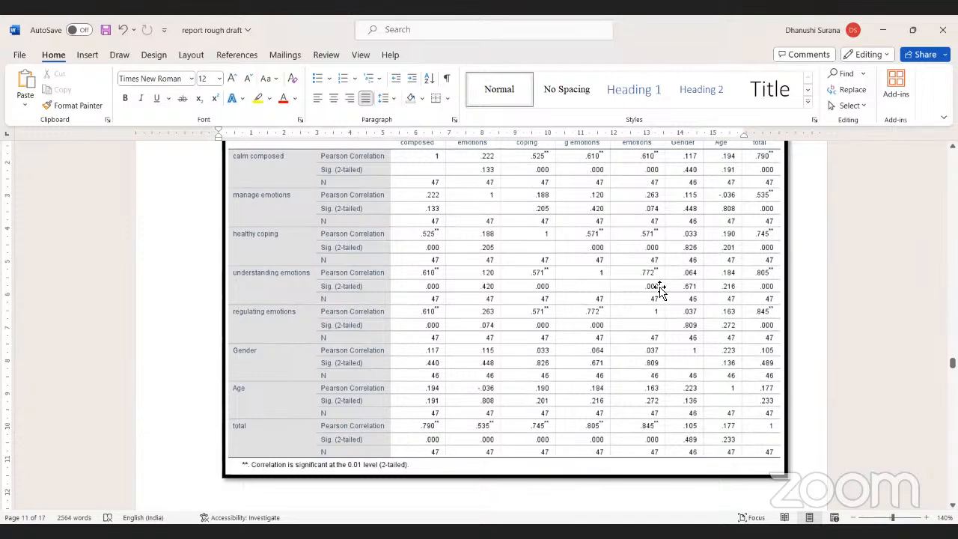
pyautogui.scroll(2, 658, 290)
pyautogui.scroll(-2, 659, 291)
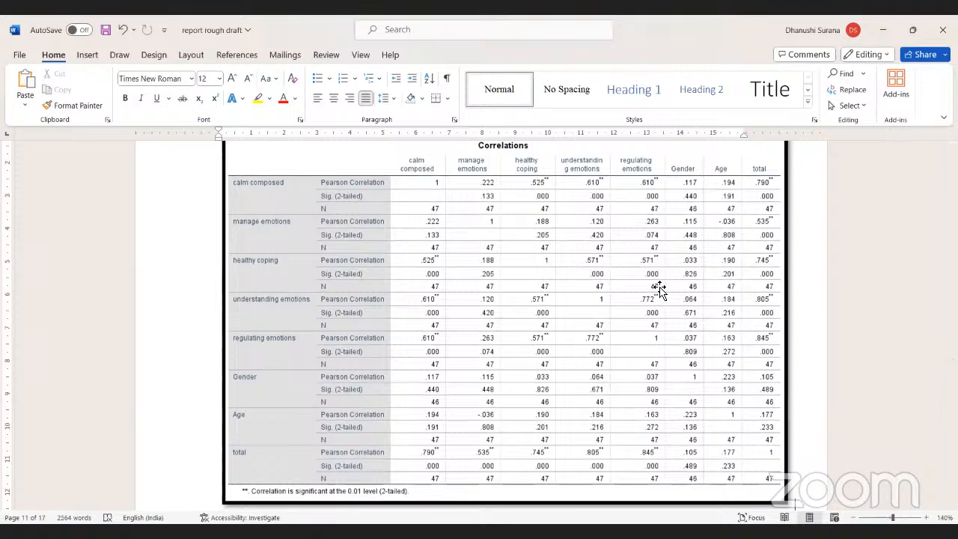
pyautogui.scroll(2, 658, 289)
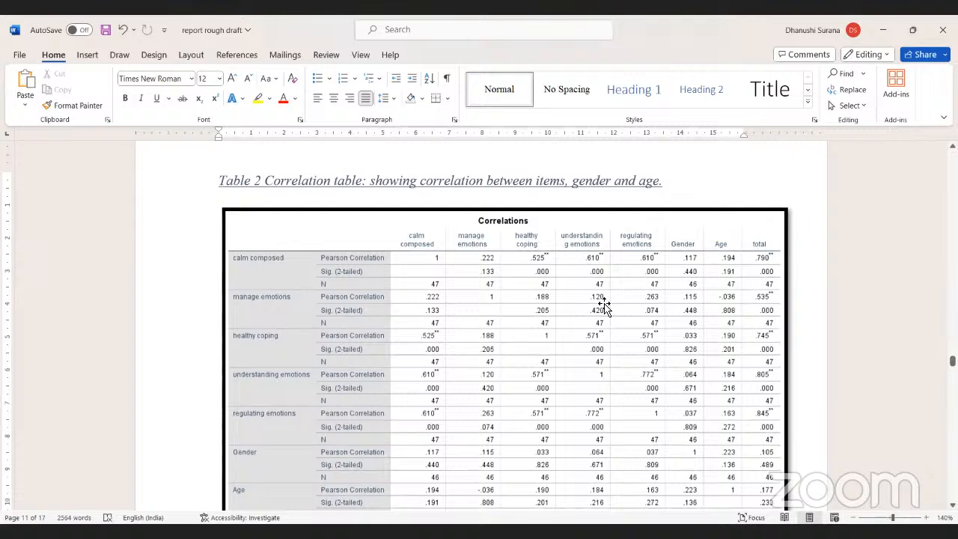
# Review Table 1's descriptive statistics and the interpretation paragraph beneath the Table 2 correlation matrix
pyautogui.scroll(12, 604, 307)
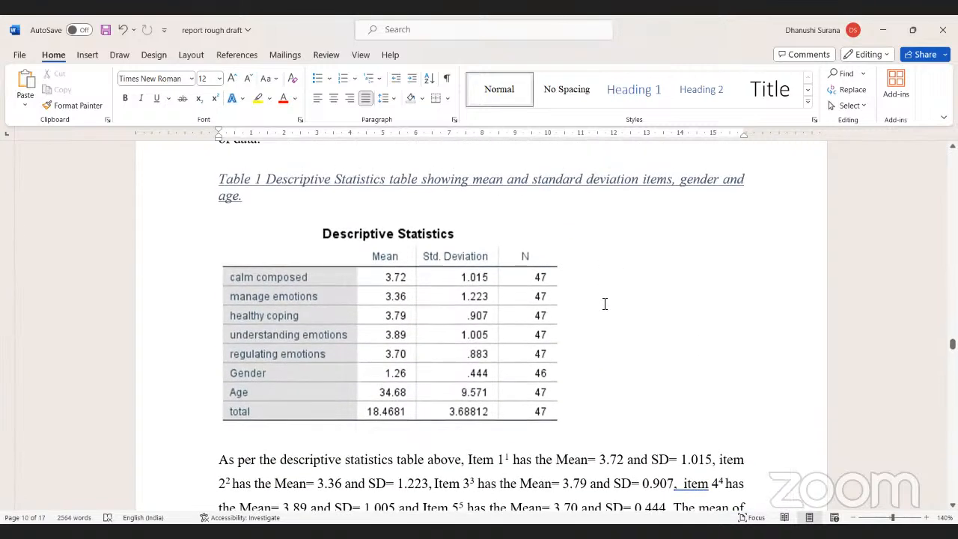
pyautogui.scroll(-1, 604, 303)
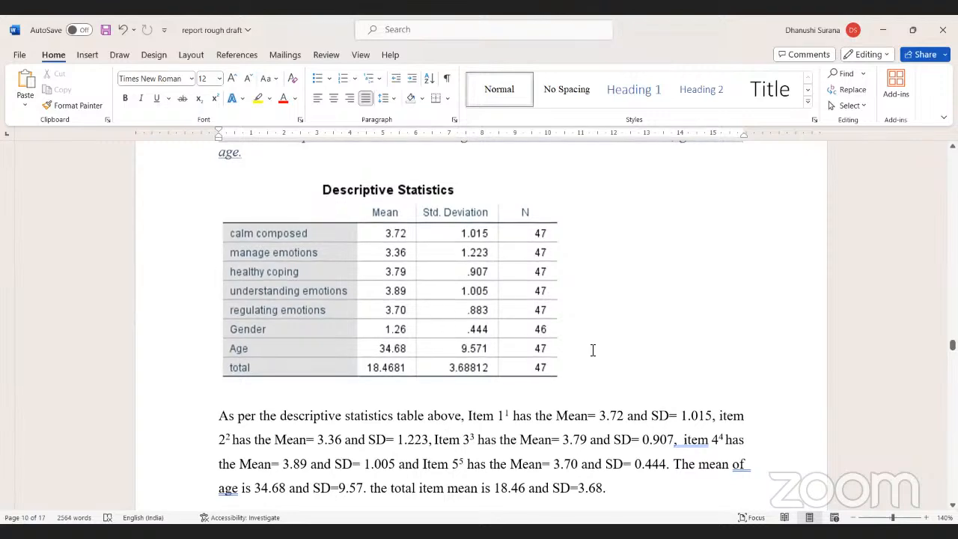
pyautogui.scroll(-12, 593, 350)
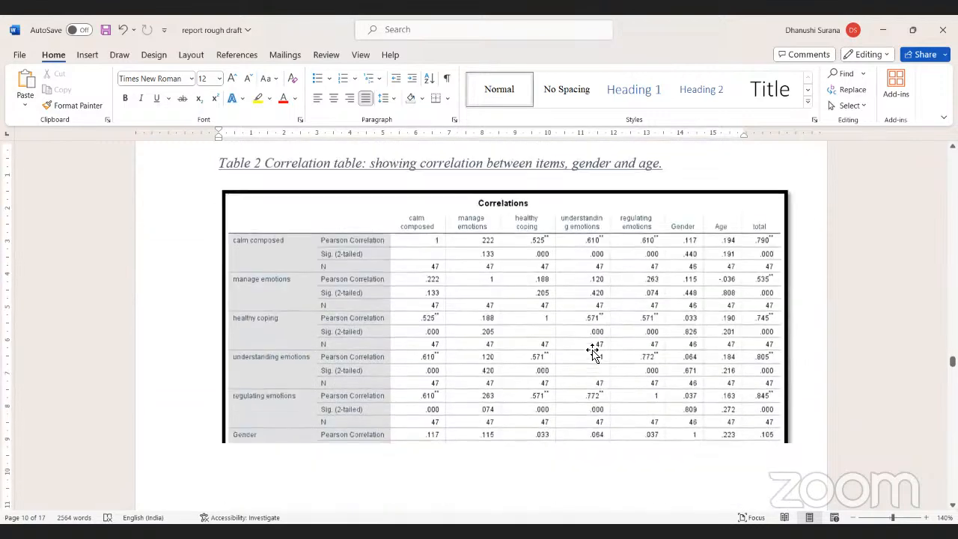
pyautogui.scroll(-4, 593, 350)
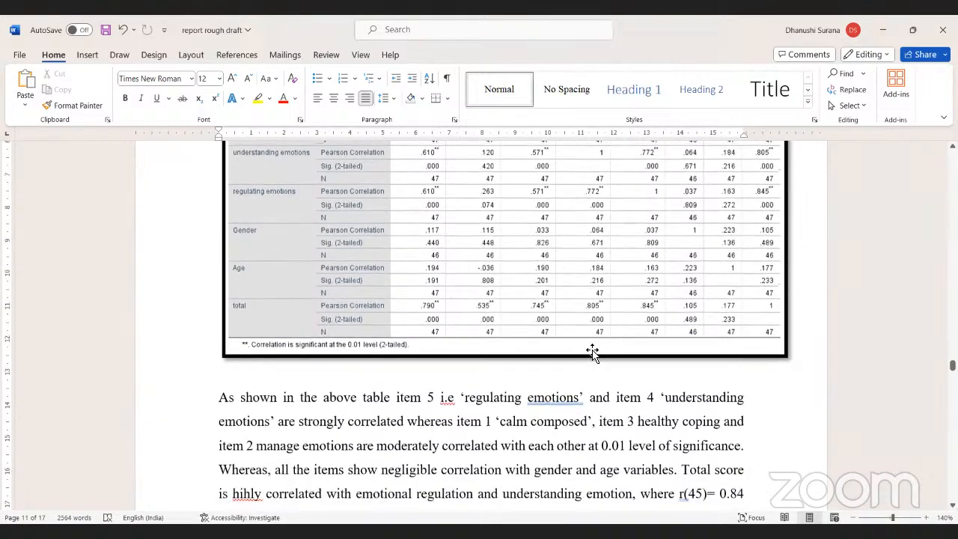
pyautogui.scroll(-1, 593, 353)
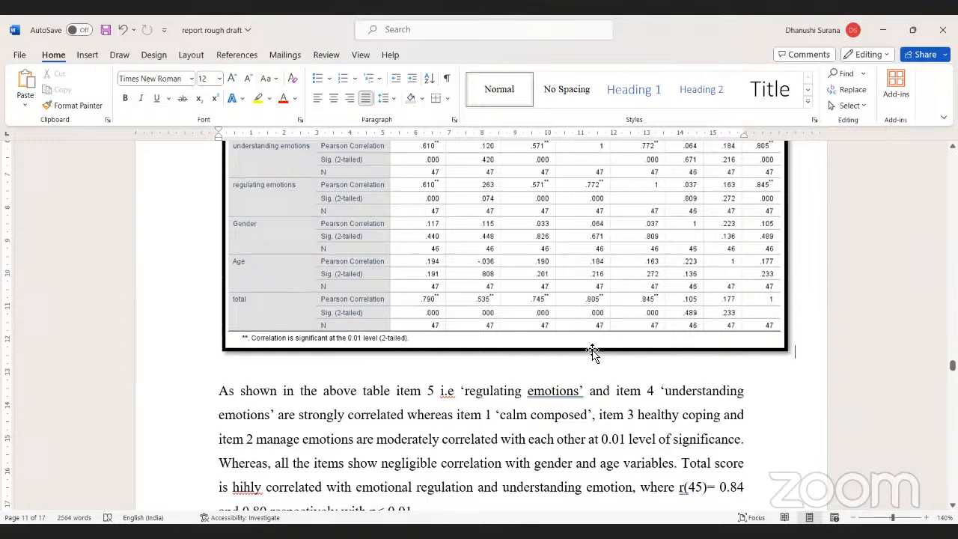
pyautogui.scroll(-4, 593, 351)
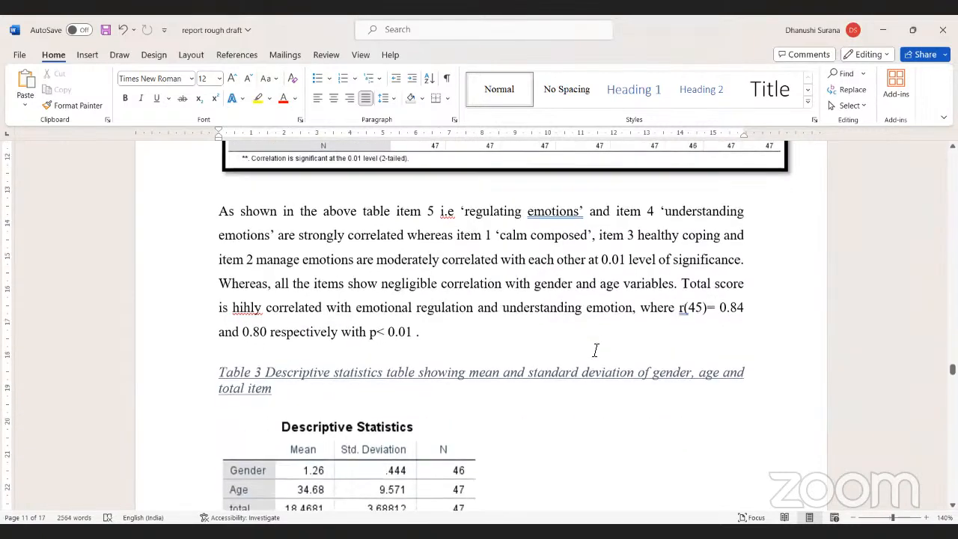
# Review the gender, age and total statistics in Tables 3 and 4, and the Figure 1 box plot of the five items
pyautogui.scroll(-4, 406, 314)
pyautogui.scroll(-12, 412, 302)
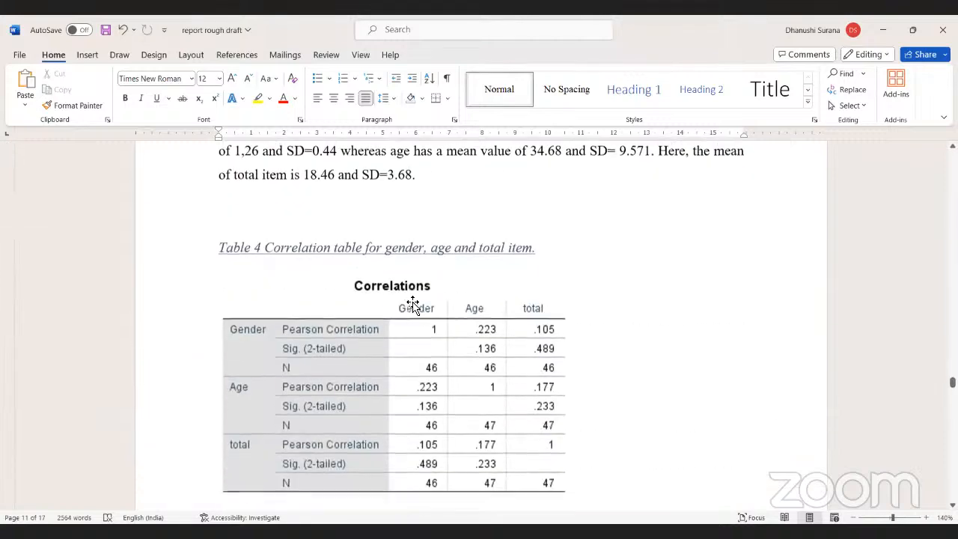
pyautogui.scroll(-15, 412, 302)
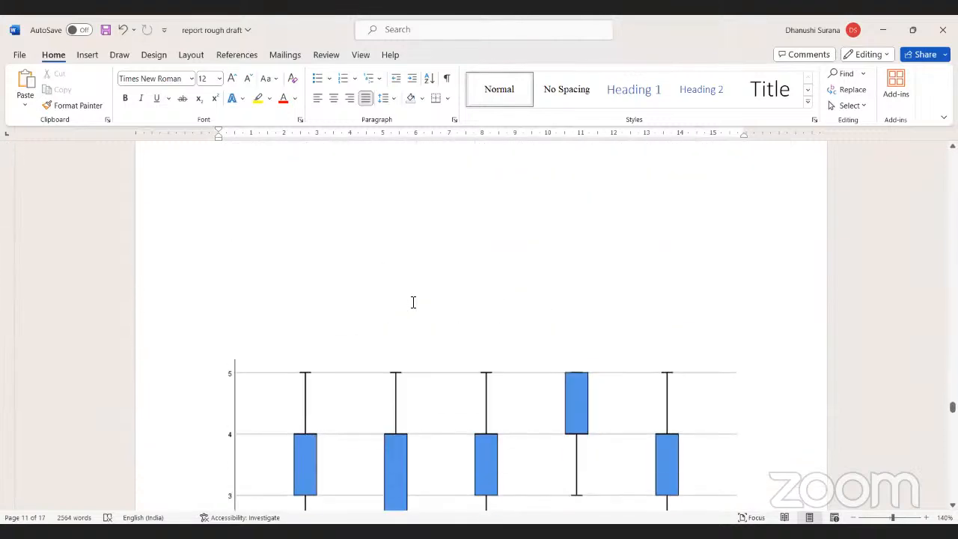
pyautogui.scroll(-4, 412, 302)
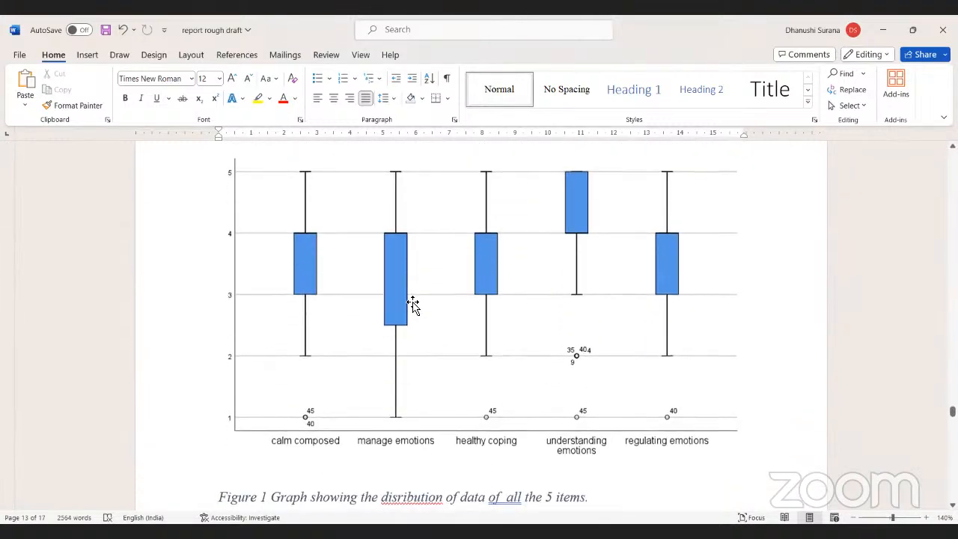
pyautogui.scroll(-2, 412, 303)
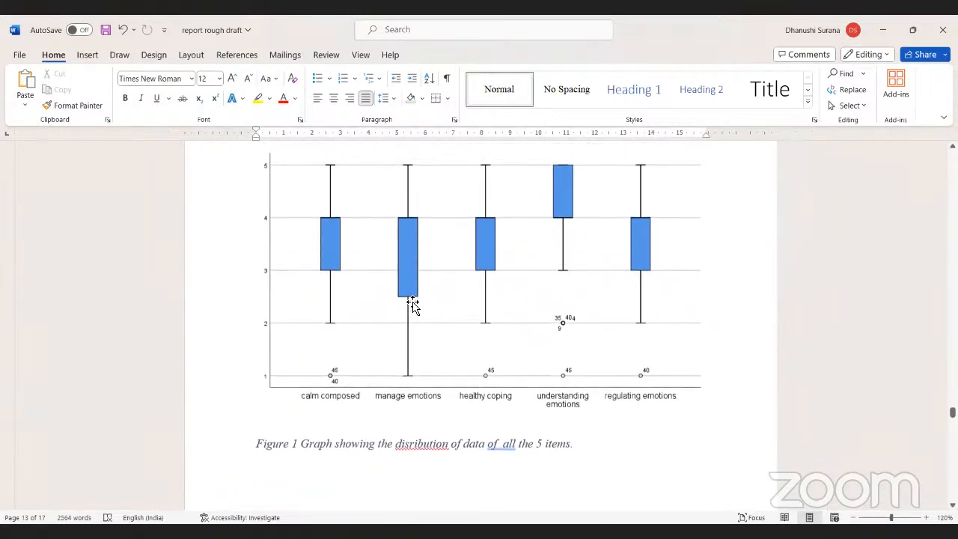
# Read the two paragraphs interpreting the box plot's distribution, median, quartiles and outliers
pyautogui.scroll(-5, 412, 303)
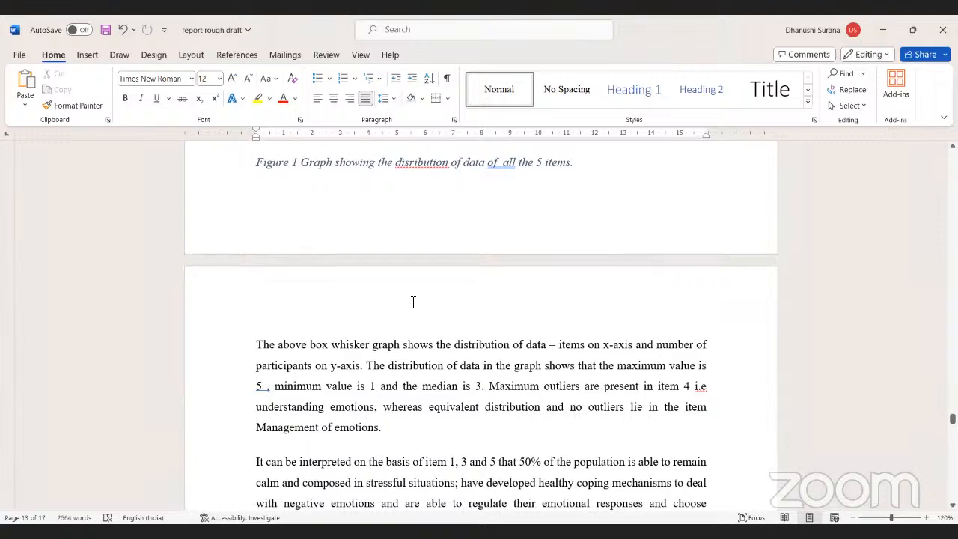
pyautogui.scroll(-1, 412, 303)
pyautogui.scroll(-1, 413, 303)
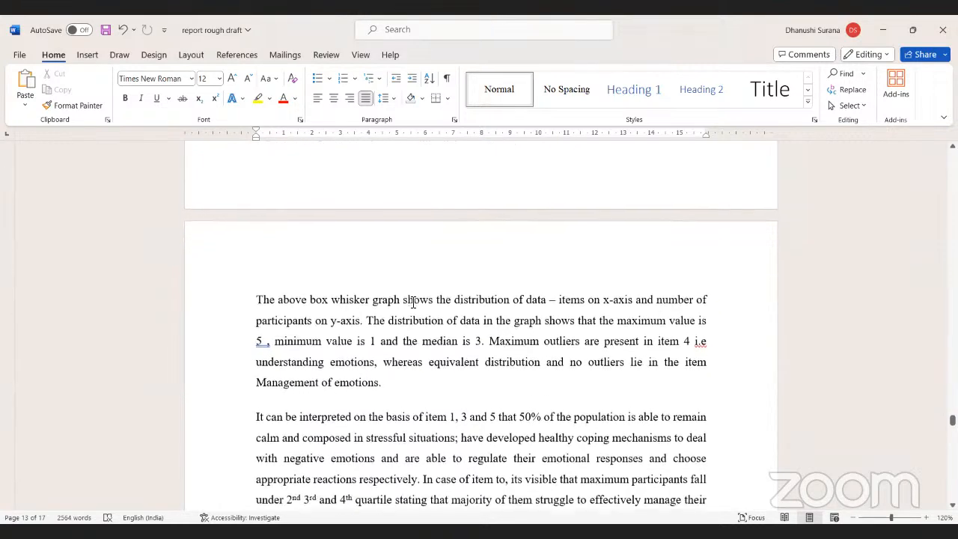
pyautogui.scroll(-1, 413, 303)
pyautogui.scroll(-2, 413, 302)
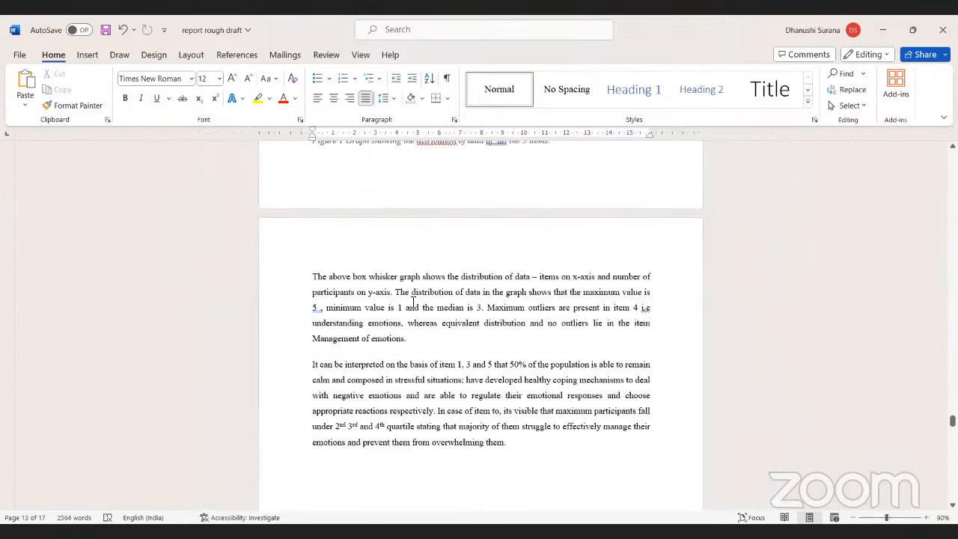
pyautogui.scroll(1, 412, 302)
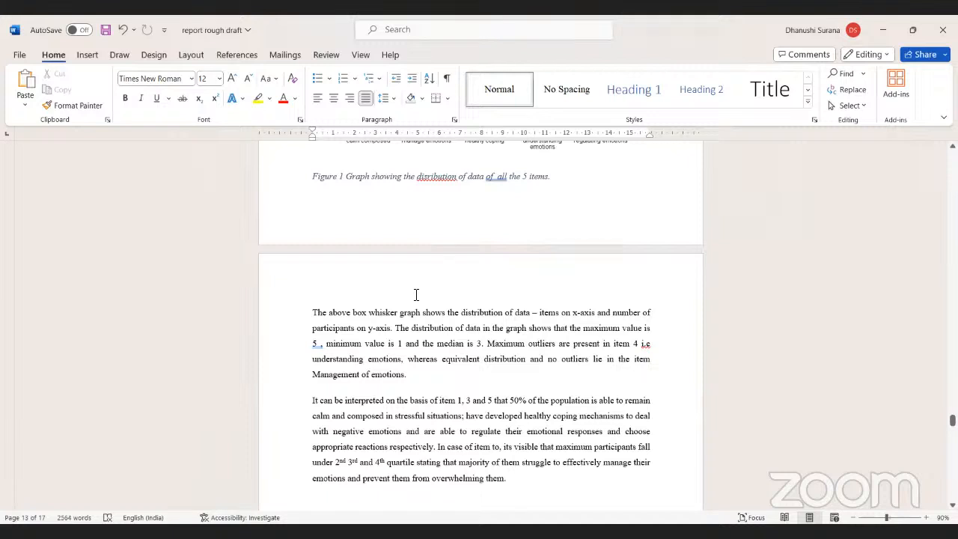
# Compare the Figure 1 box plot and its caption with the interpretation text on the following page
pyautogui.scroll(5, 416, 295)
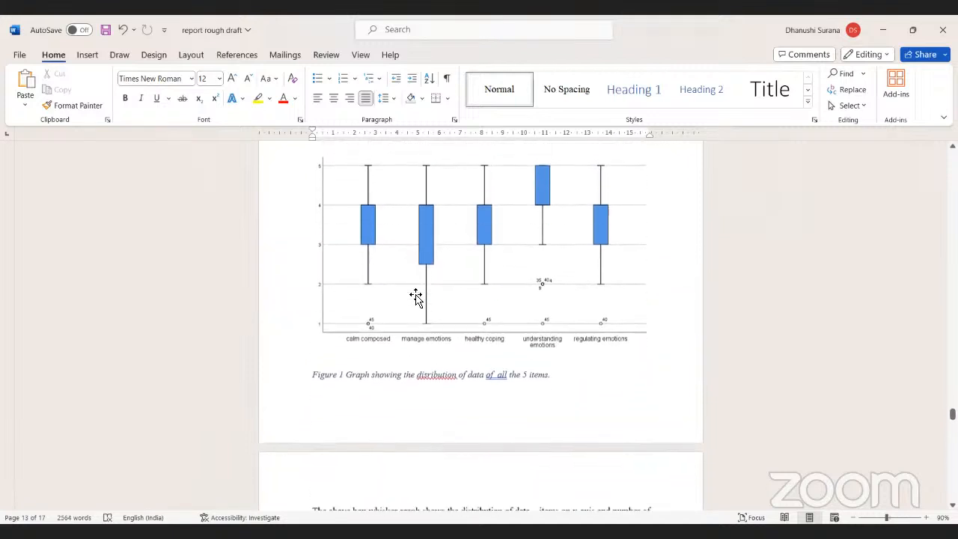
pyautogui.scroll(-3, 416, 295)
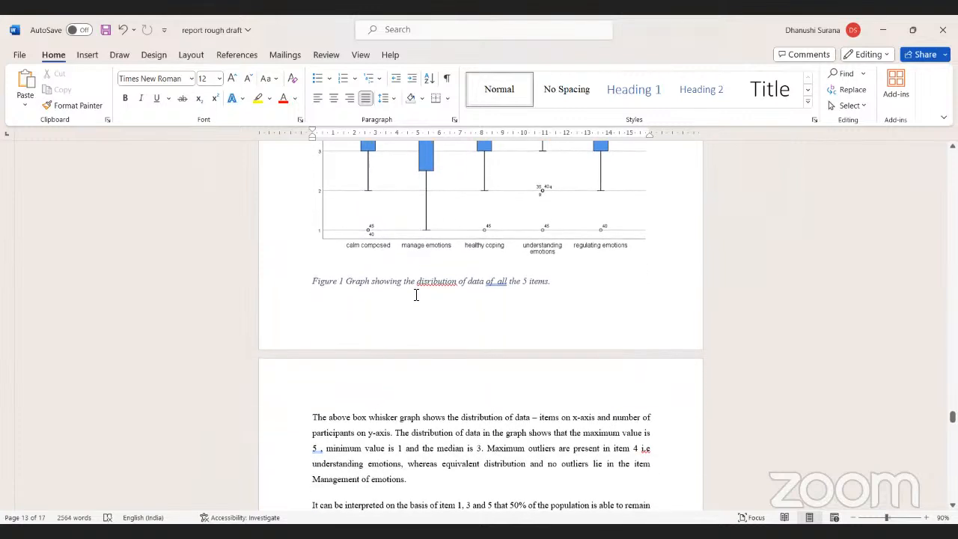
pyautogui.scroll(-1, 416, 295)
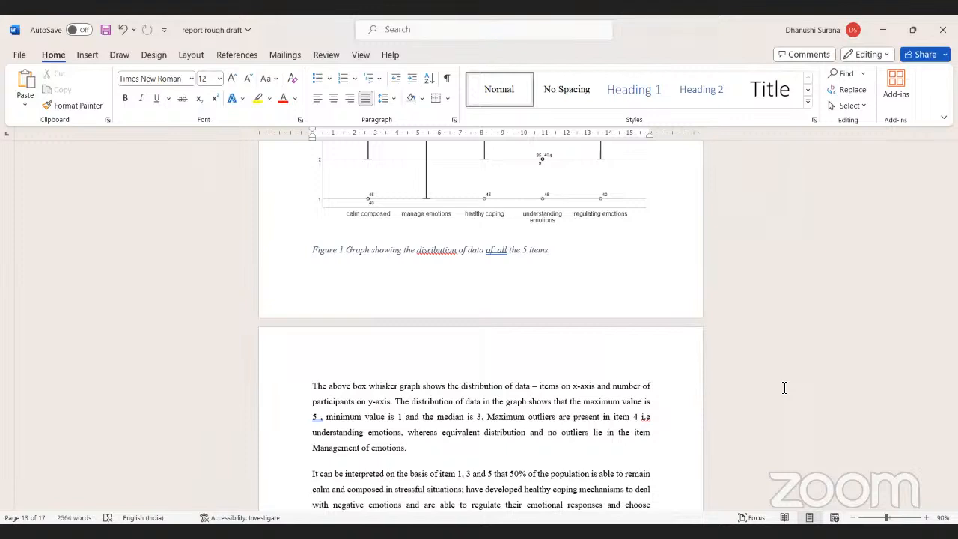
pyautogui.scroll(3, 784, 386)
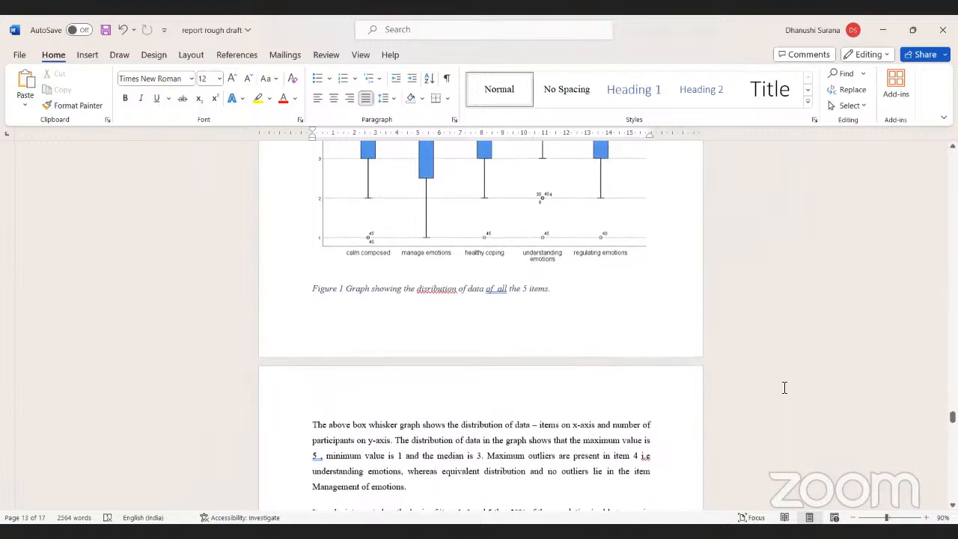
pyautogui.scroll(1, 784, 386)
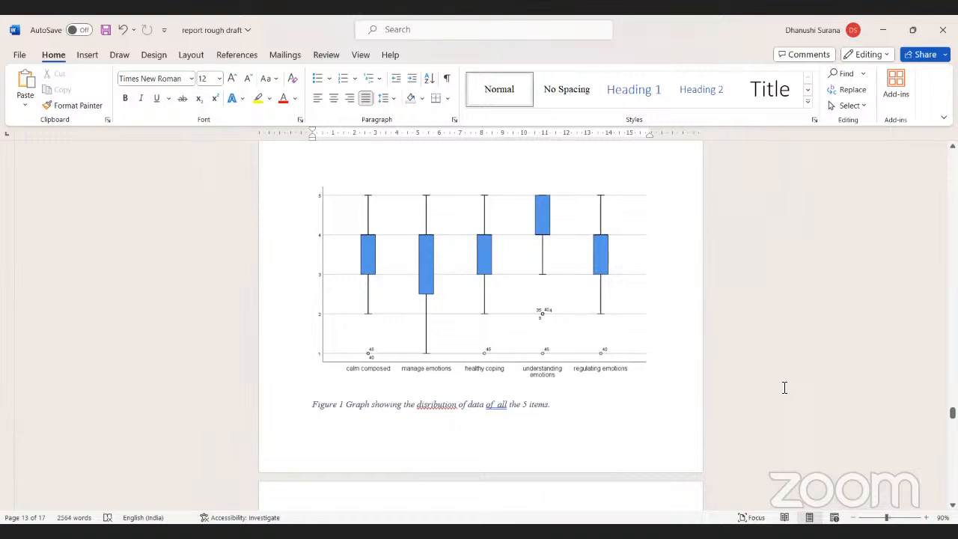
pyautogui.keyDown('ctrl'); pyautogui.scroll(1, 784, 387); pyautogui.keyUp('ctrl')
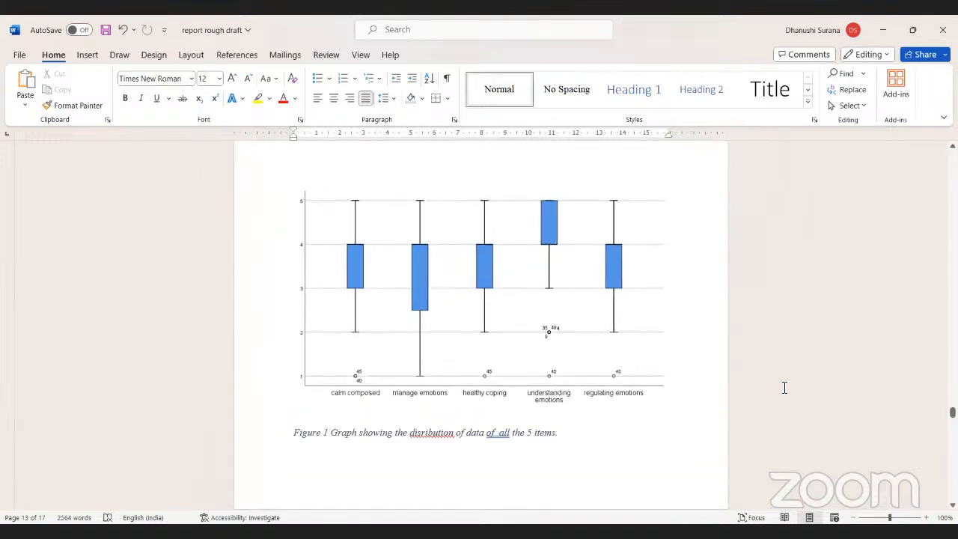